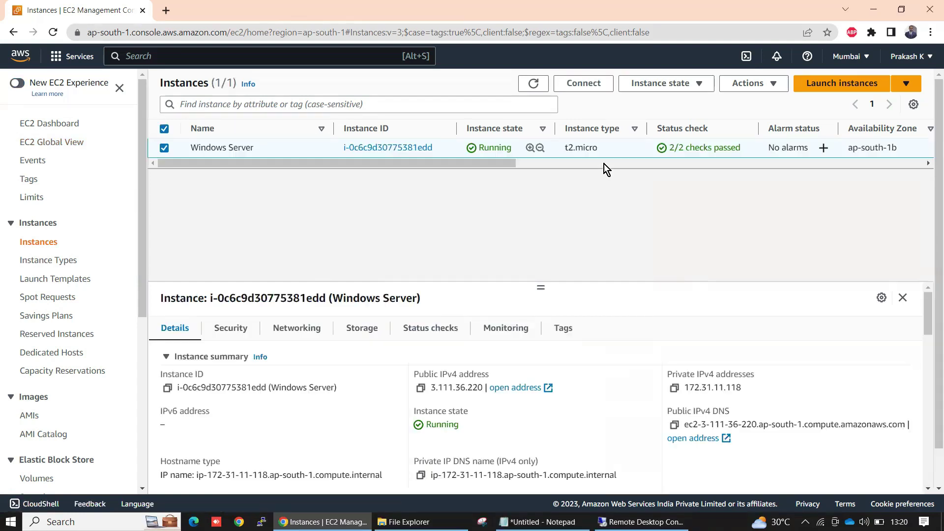
Copy the public IP 3.111.36.220 from the Notepad notes and connect to it in Remote Desktop Connection.
key("alt+Tab")
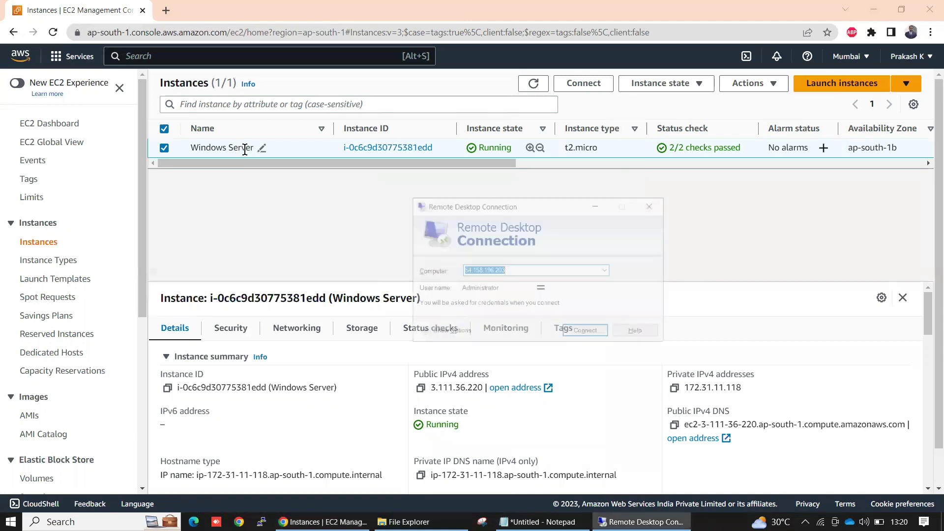
left_click(571, 154)
left_click(537, 522)
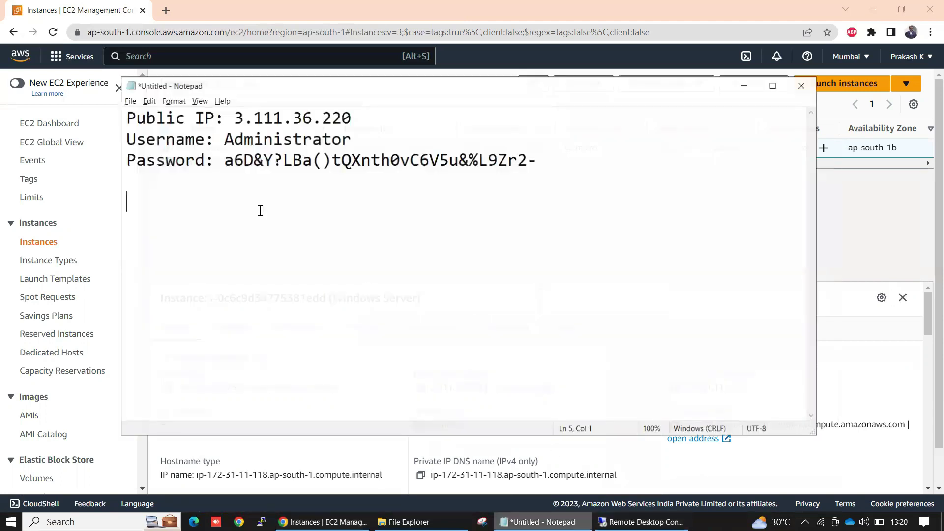
left_click_drag(381, 105, 216, 107)
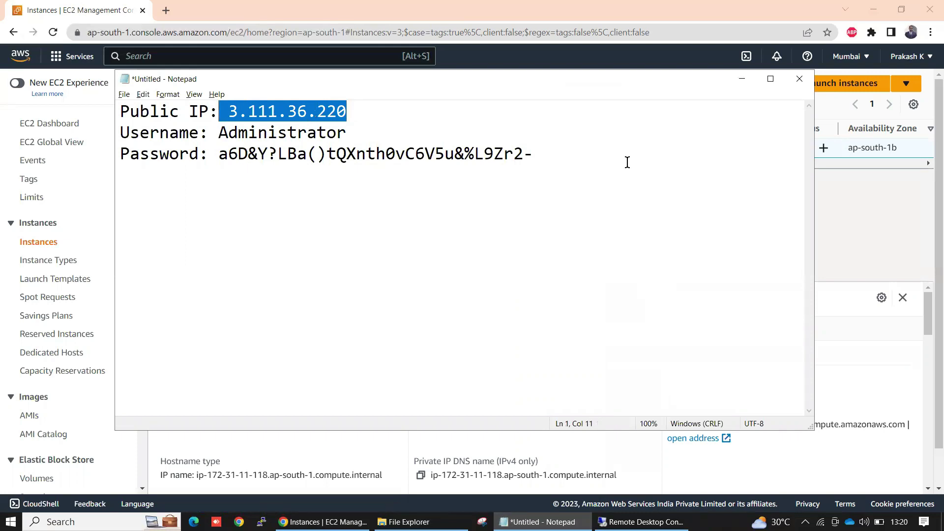
left_click(553, 153)
left_click_drag(347, 111, 229, 112)
key("ctrl+c")
left_click(642, 521)
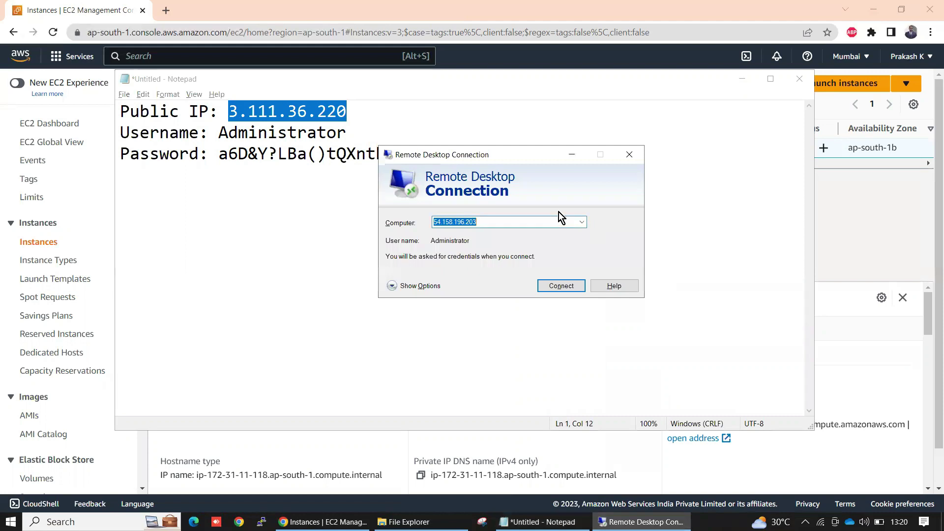
key("ctrl+v")
left_click(556, 288)
Sign in to the remote server as Administrator with the account password copied from the notes and proceed with the connection.
left_click_drag(347, 133, 218, 135)
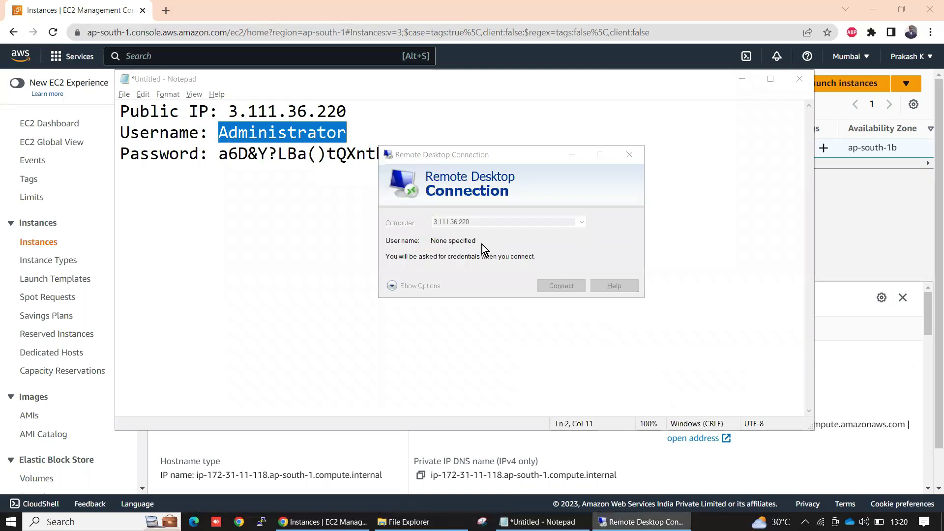
key("ctrl+v")
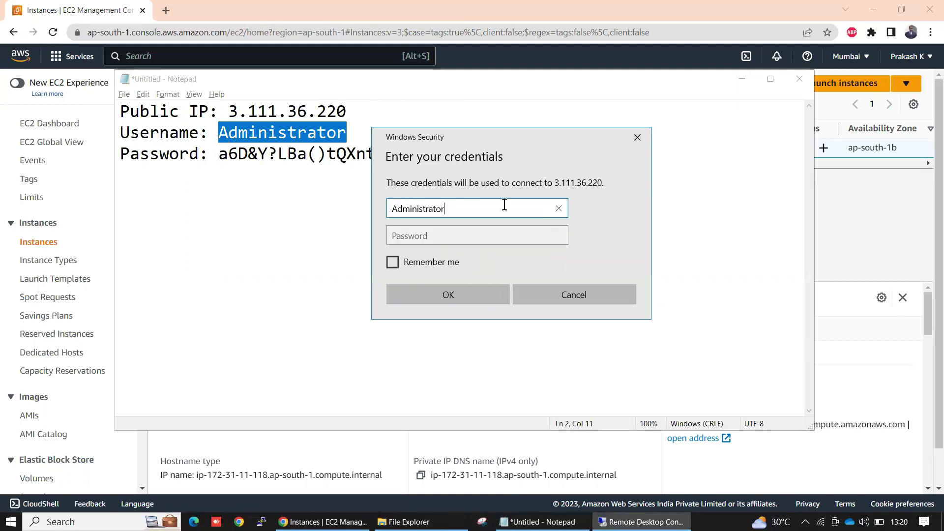
left_click_drag(220, 154, 537, 156)
key("alt+Tab")
left_click(435, 233)
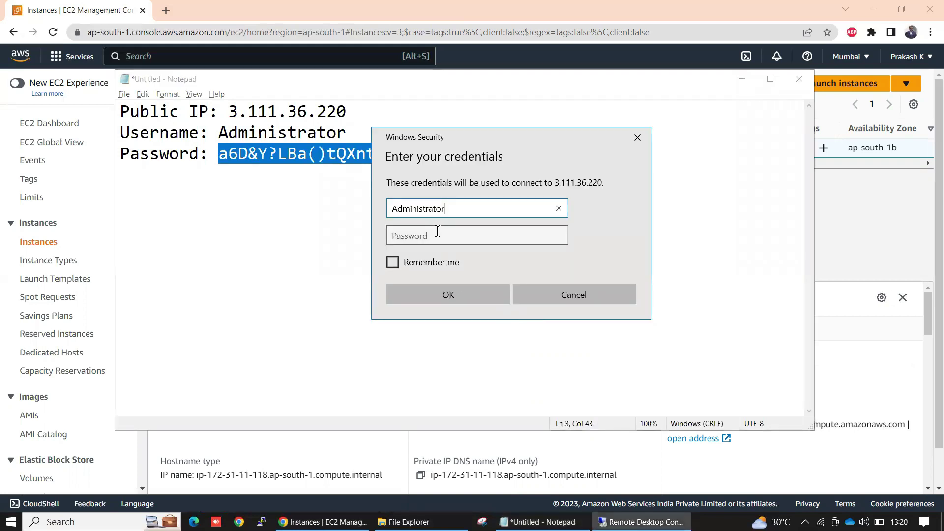
key("ctrl+v")
left_click(448, 297)
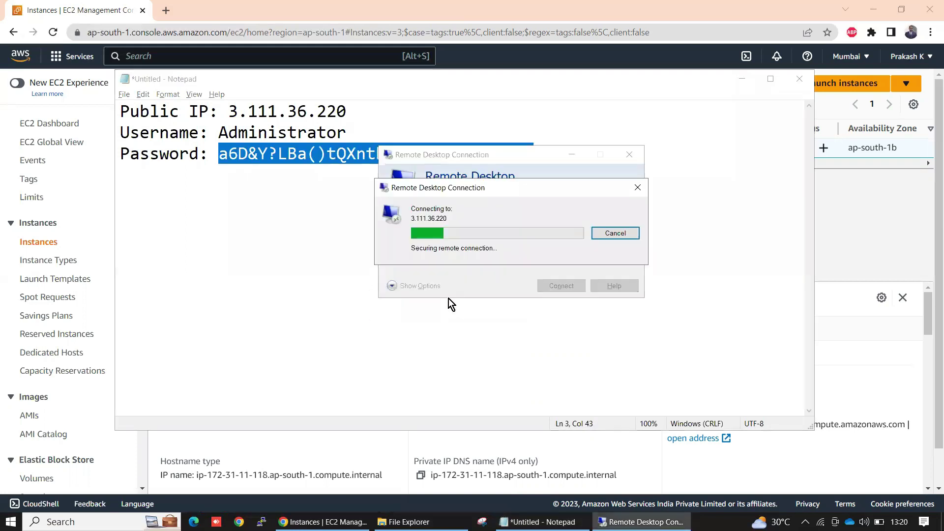
left_click(554, 328)
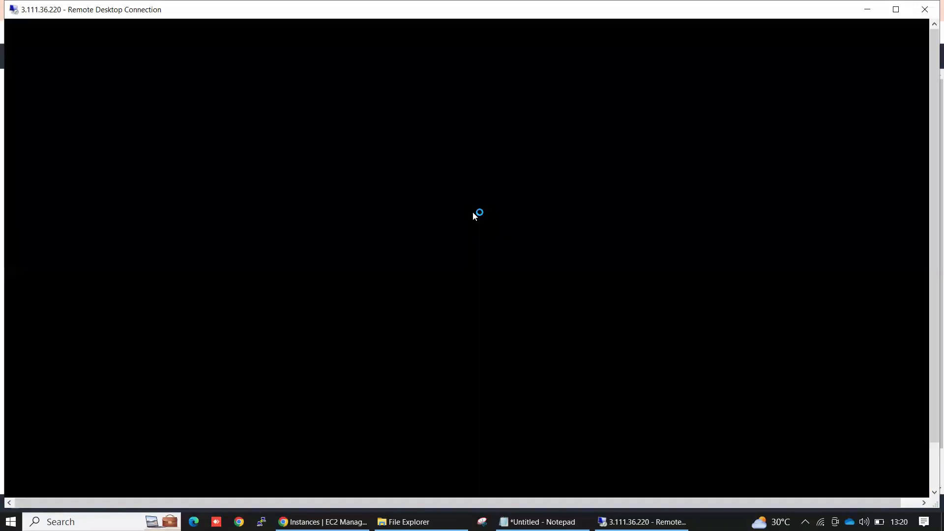
left_click_drag(932, 276, 932, 368)
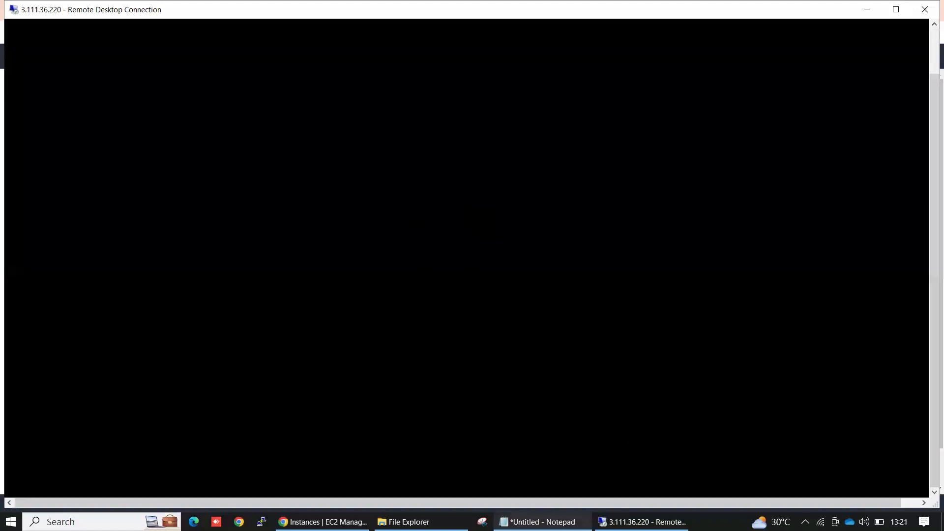
Switch to the EC2 console in Chrome and examine the Windows Server instance's list columns and full details.
left_click(323, 522)
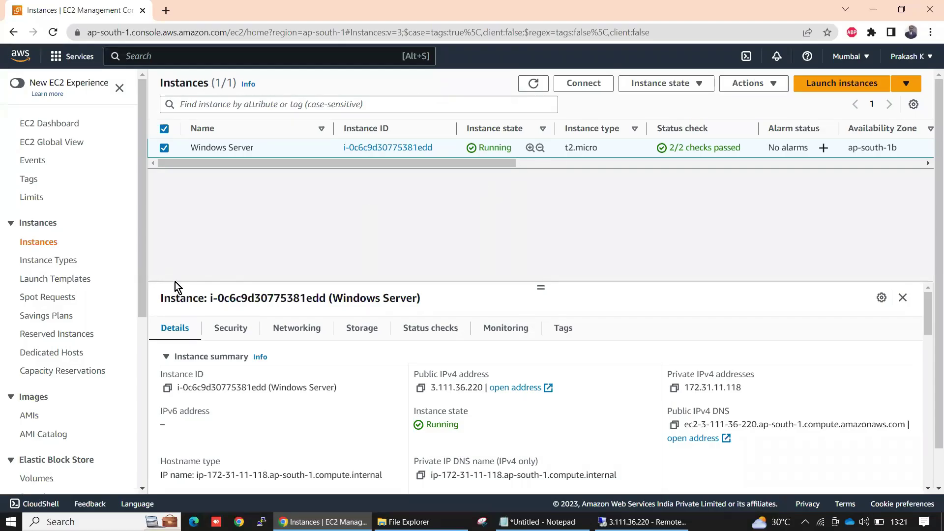
left_click_drag(511, 164, 931, 193)
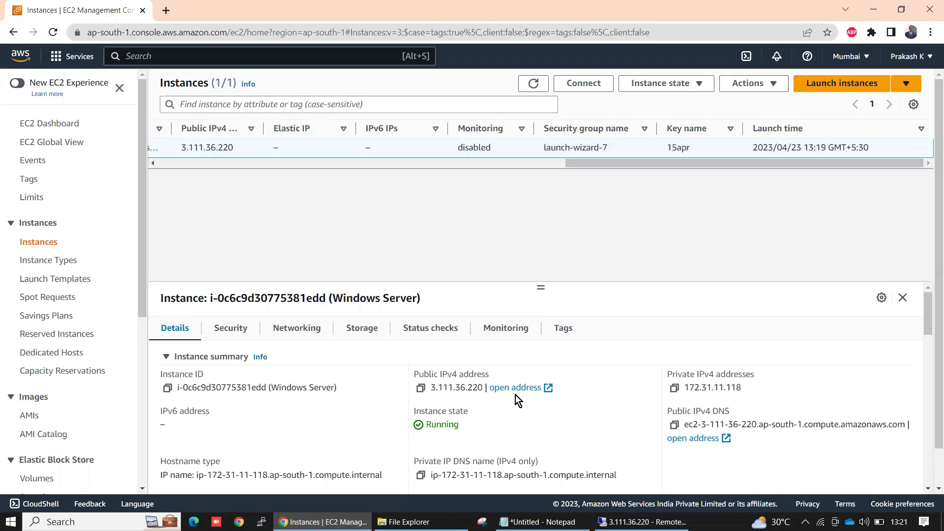
scroll(516, 395, "down", 5)
scroll(515, 395, "down", 3)
scroll(513, 391, "down", 5)
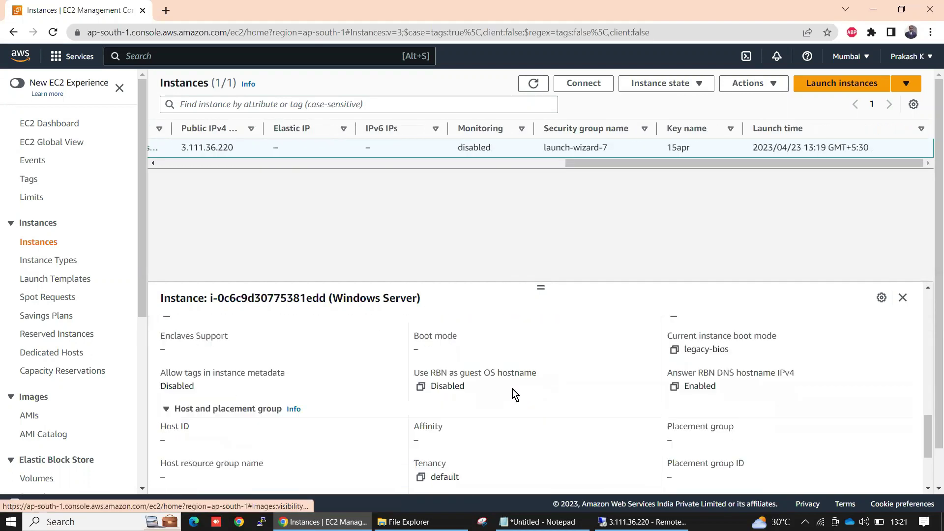
scroll(512, 389, "down", 3)
scroll(512, 388, "up", 15)
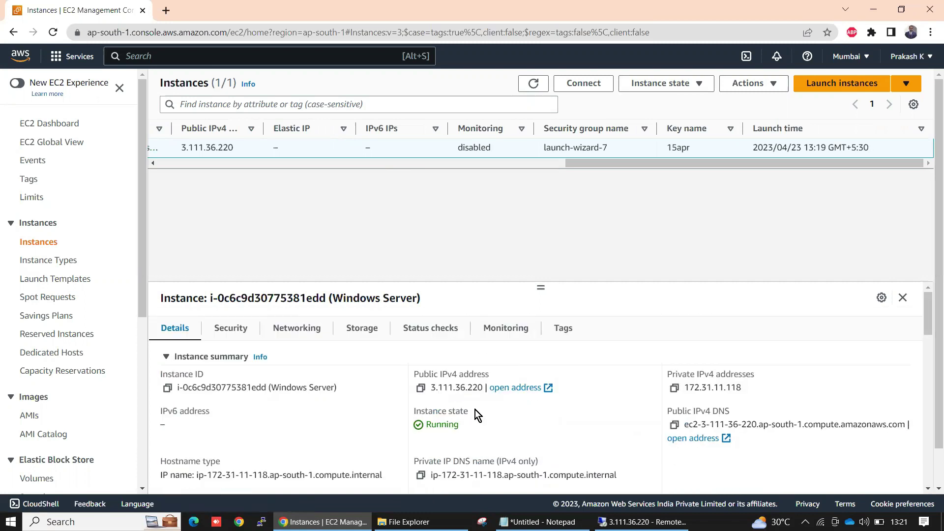
scroll(330, 424, "down", 2)
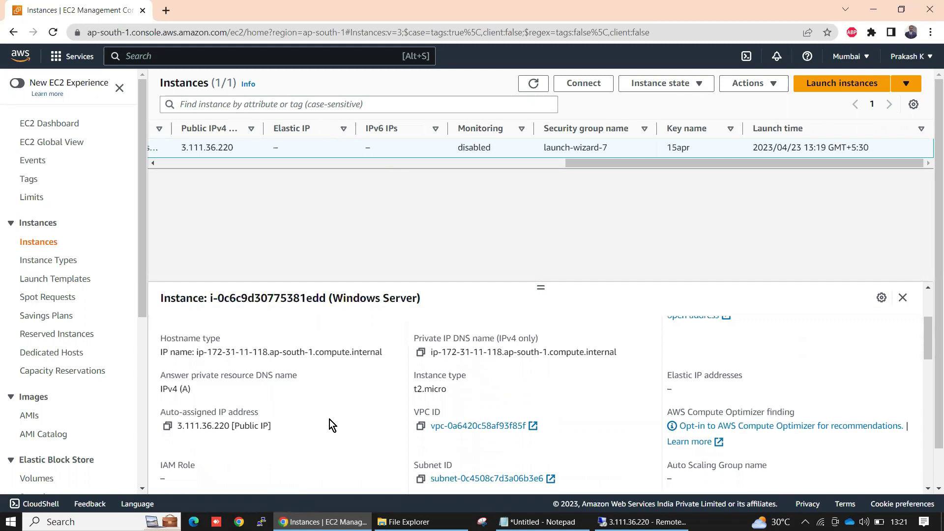
scroll(330, 419, "down", 7)
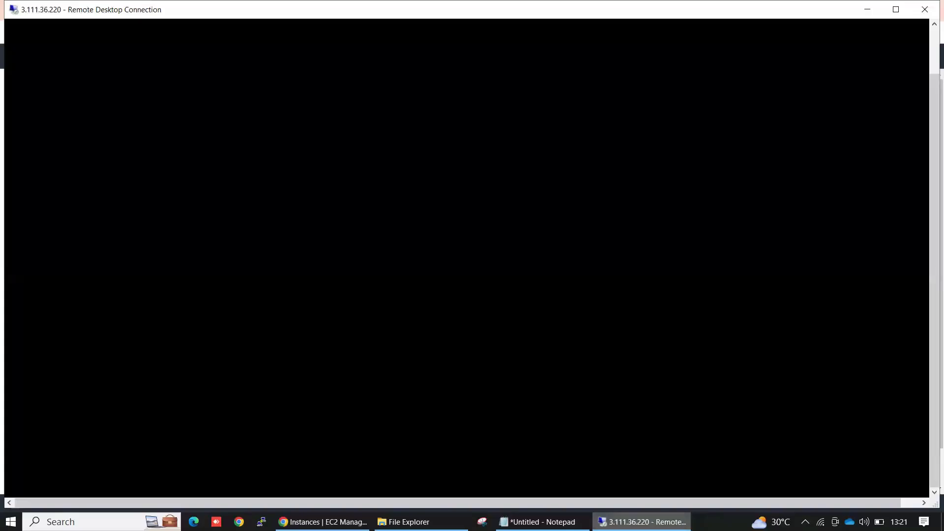
left_click(622, 522)
scroll(488, 403, "up", 5)
scroll(489, 407, "up", 3)
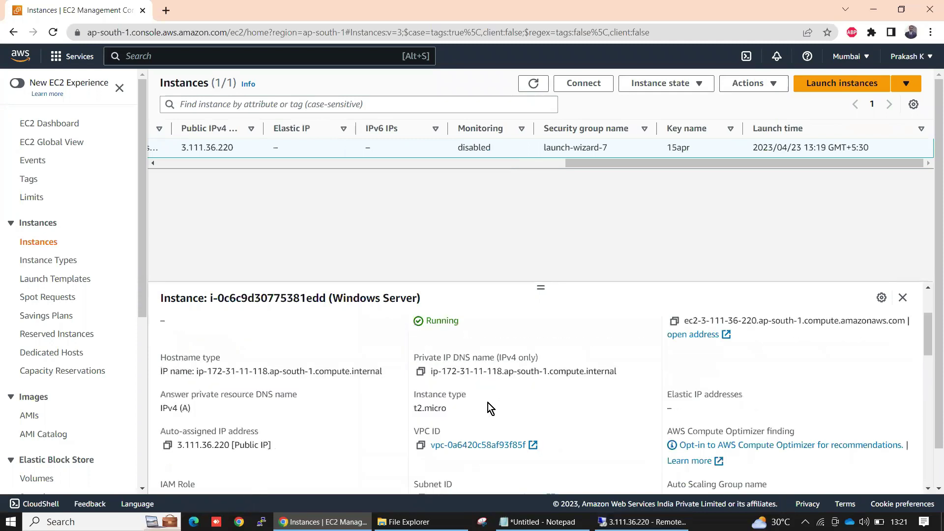
scroll(490, 408, "up", 3)
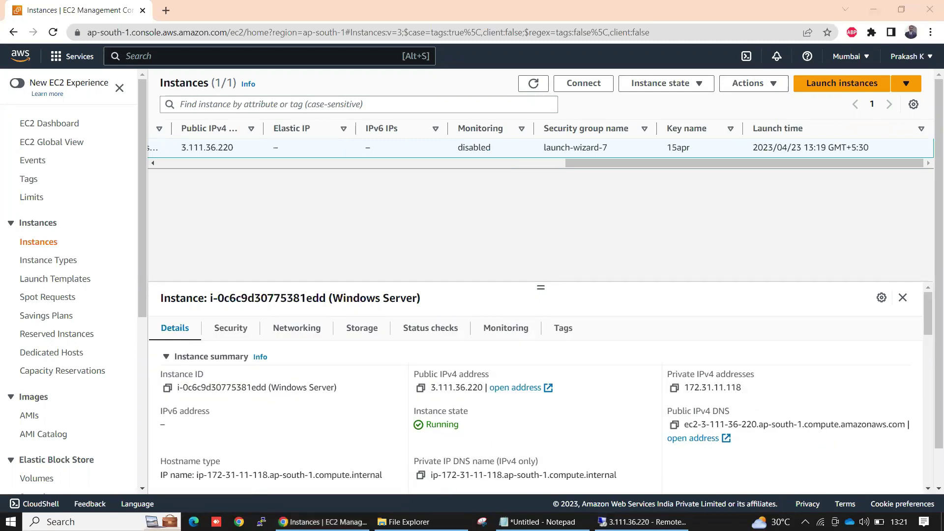
Switch back to the Remote Desktop session and open File Explorer on the server.
left_click(641, 522)
right_click(519, 165)
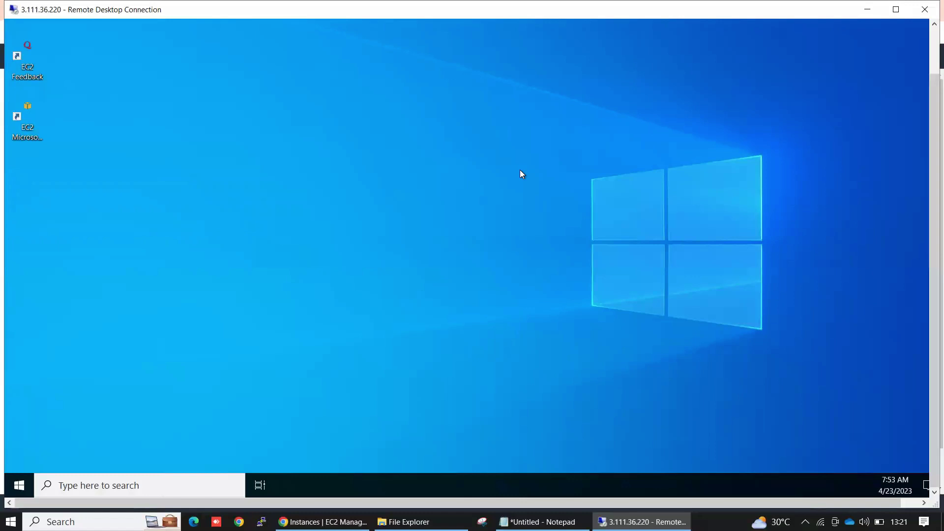
left_click(23, 487)
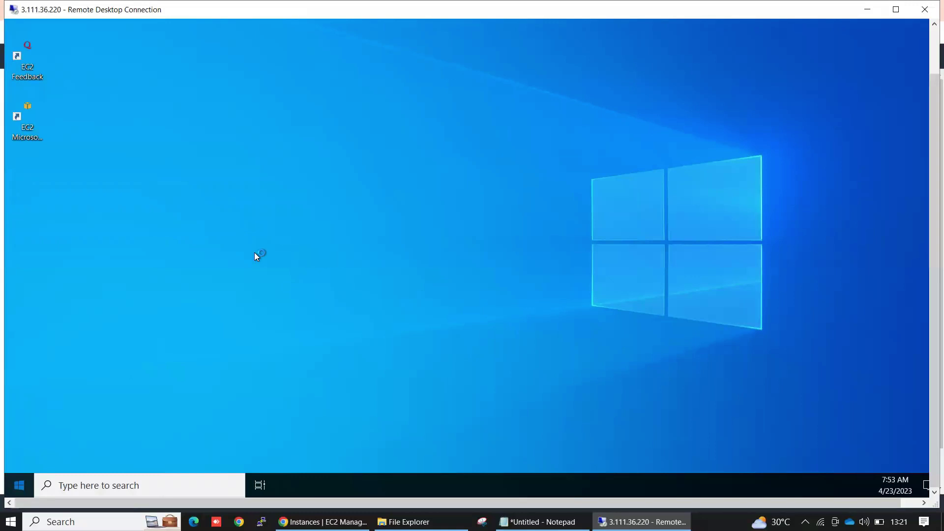
left_click(22, 487)
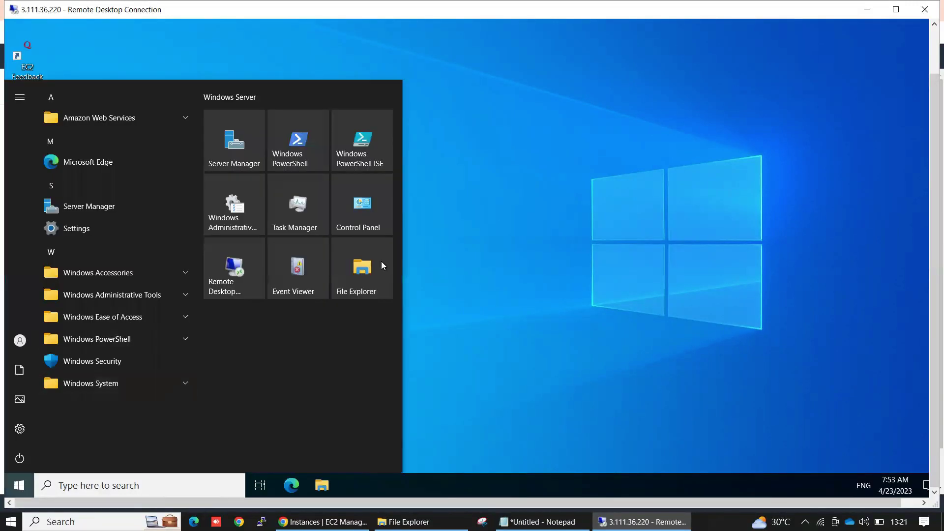
left_click(356, 265)
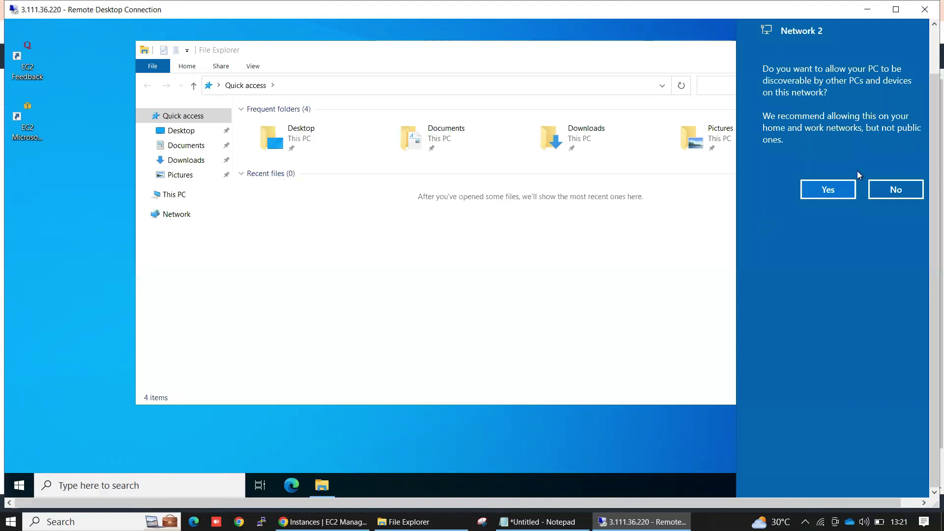
Open This PC, refresh the view and select Local Disk (C:) to check the server's drives.
left_click(172, 216)
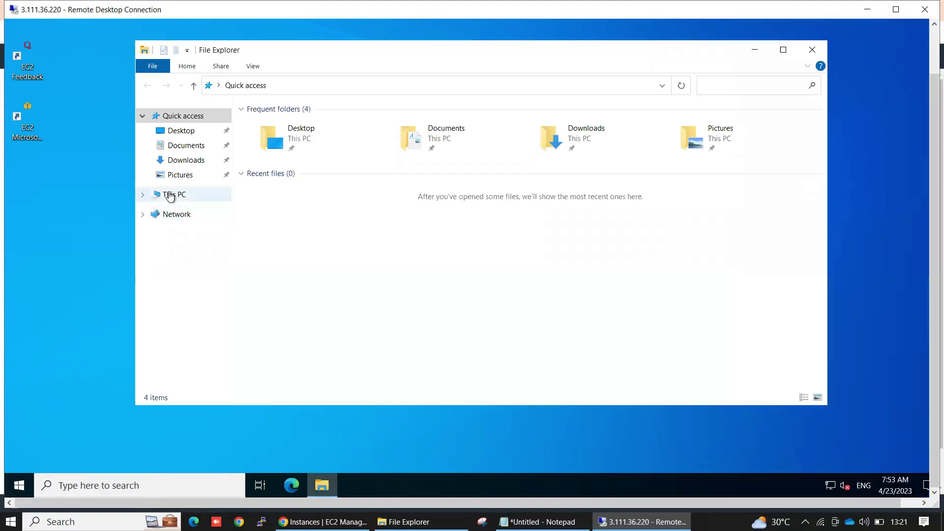
left_click(170, 195)
left_click(274, 261)
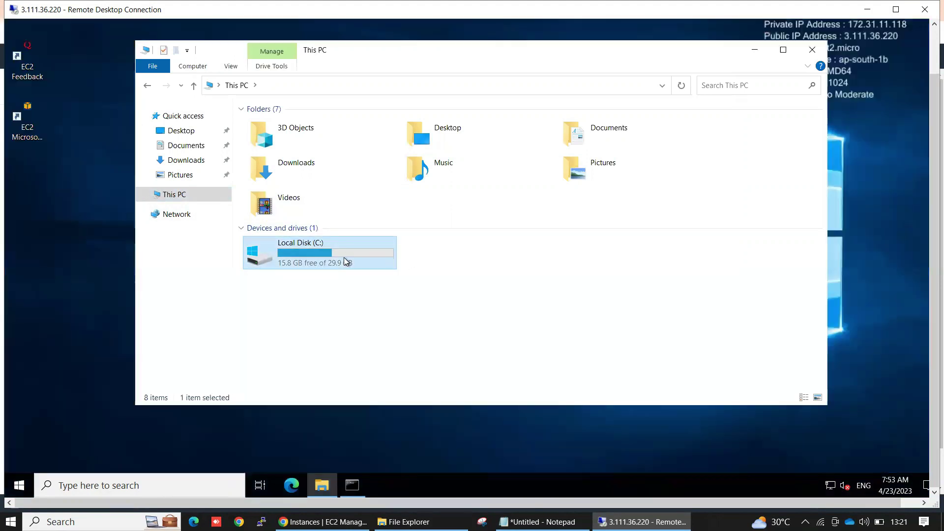
right_click(460, 281)
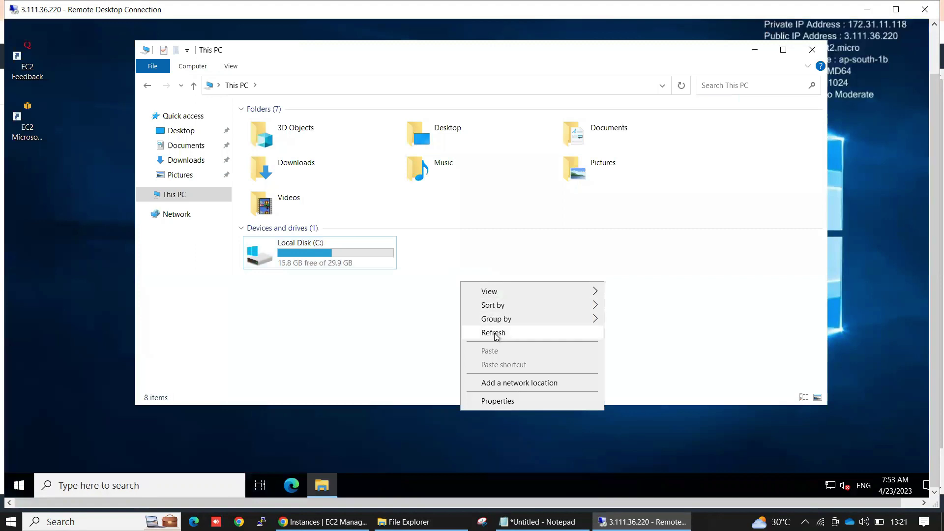
left_click(494, 333)
left_click(319, 247)
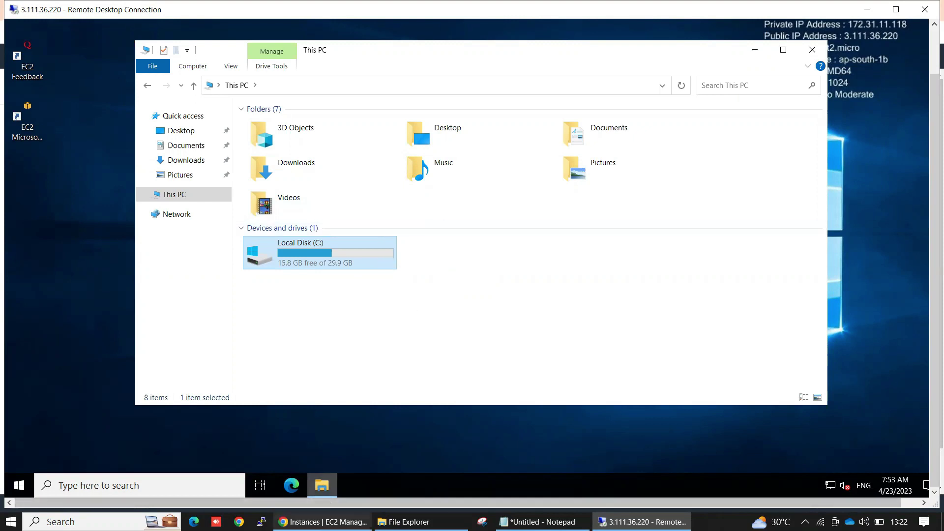
Switch to the EC2 console in Chrome and open the Elastic Block Store Volumes list.
left_click(365, 522)
left_click_drag(600, 164, 154, 170)
scroll(59, 349, "down", 6)
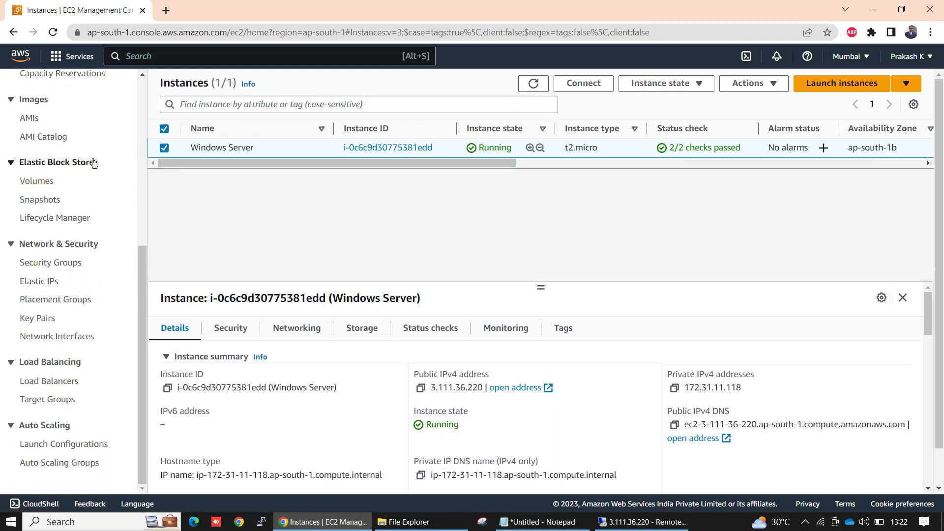
left_click(42, 184)
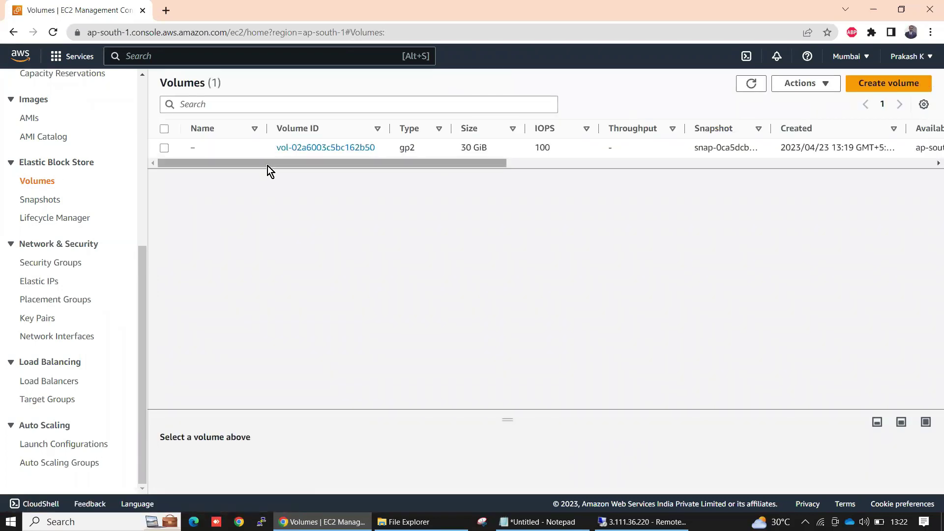
Examine the existing volume's attributes and compare its size with Local Disk (C:) in the remote session.
left_click_drag(275, 164, 843, 161)
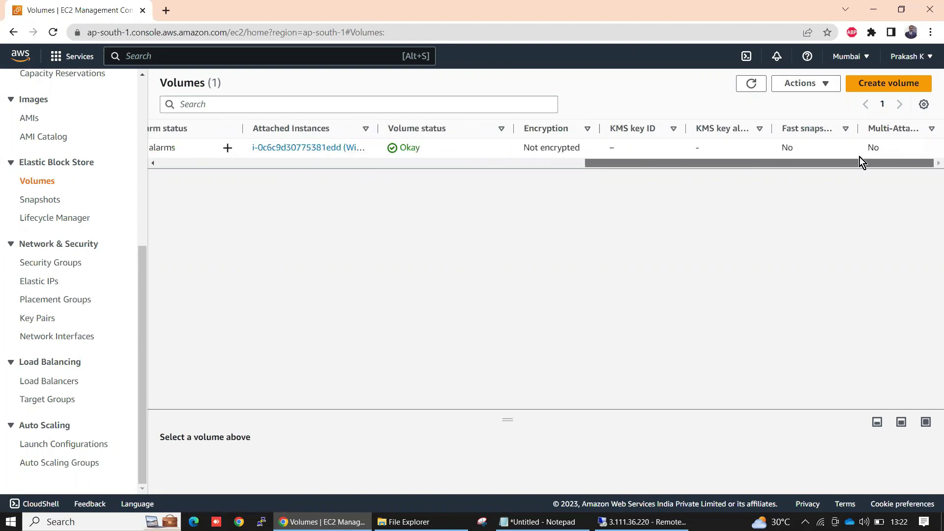
left_click_drag(734, 158, 225, 167)
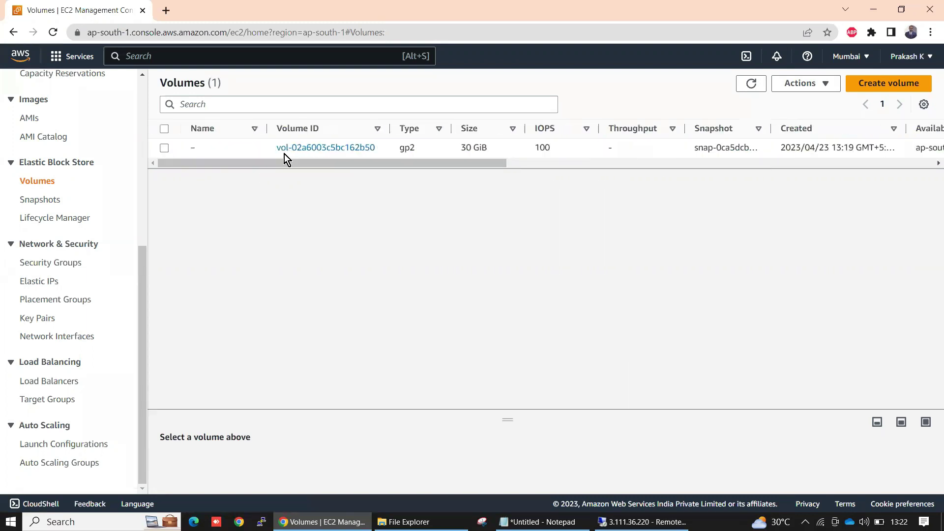
left_click_drag(487, 152, 444, 155)
left_click(441, 146)
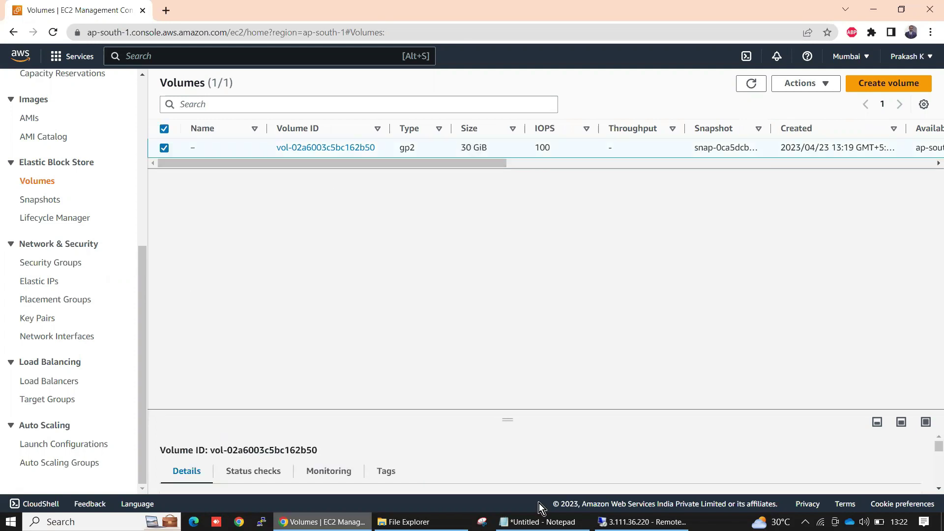
left_click(642, 522)
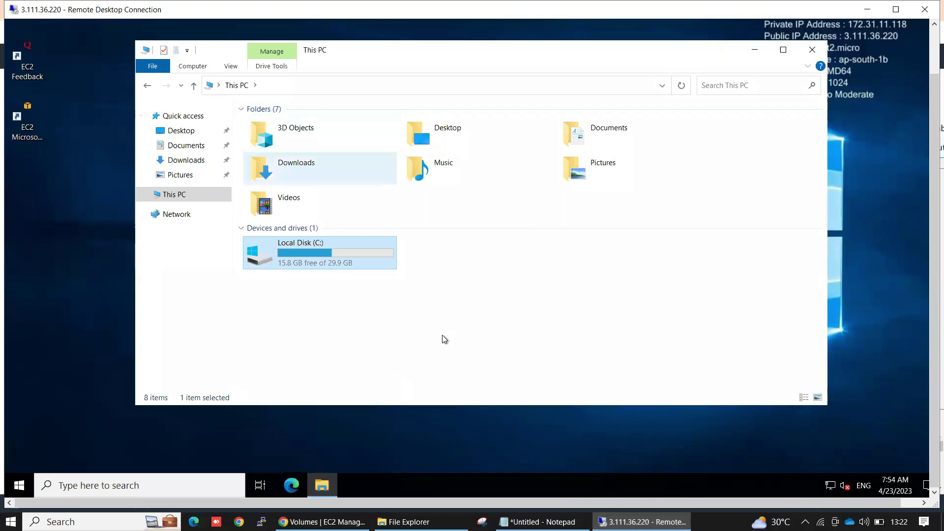
left_click(642, 522)
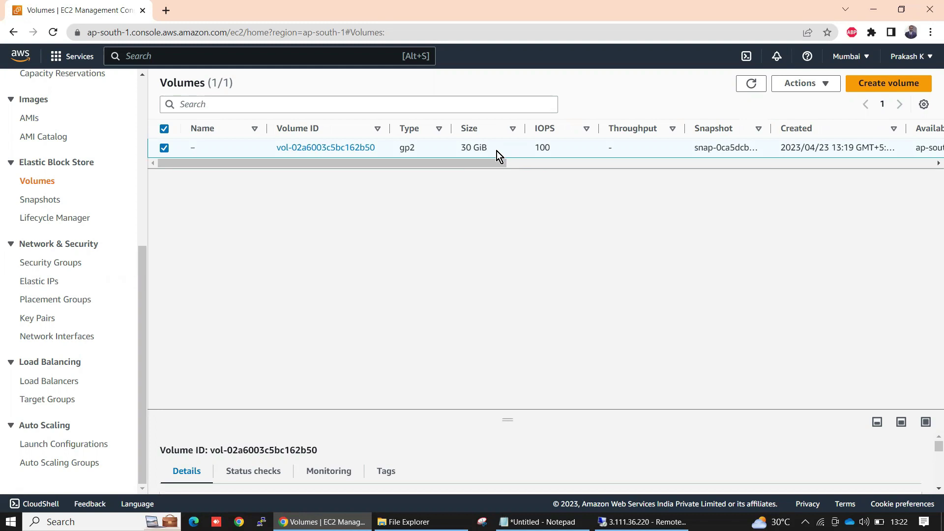
left_click_drag(497, 152, 455, 146)
left_click(513, 142)
Start creating a new EBS volume and set its size to 30 GiB.
left_click(890, 91)
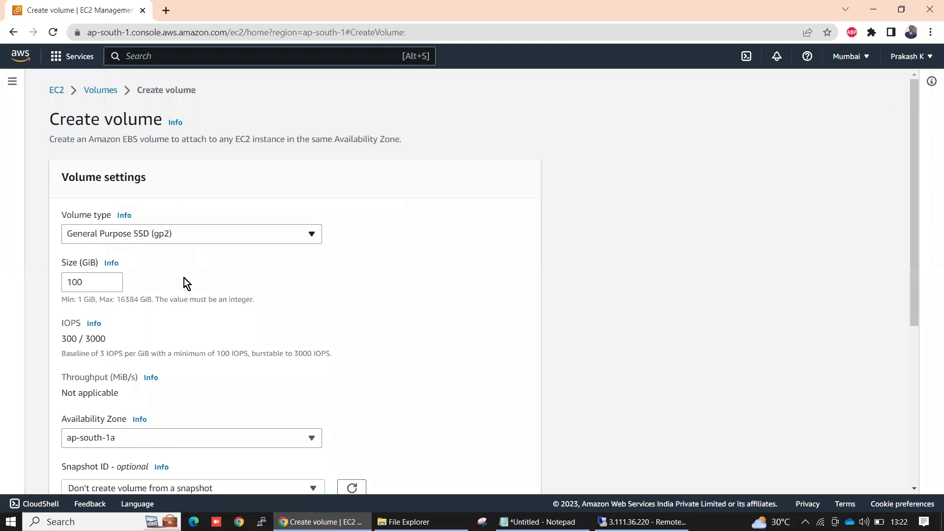
scroll(177, 293, "down", 1)
left_click(89, 219)
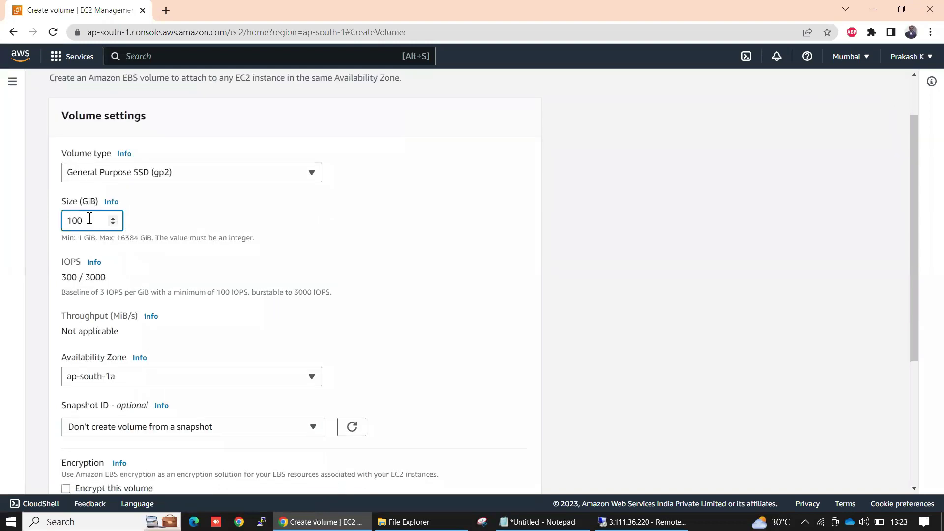
key("BackSpace")
key("BackSpace")
key("BackSpace")
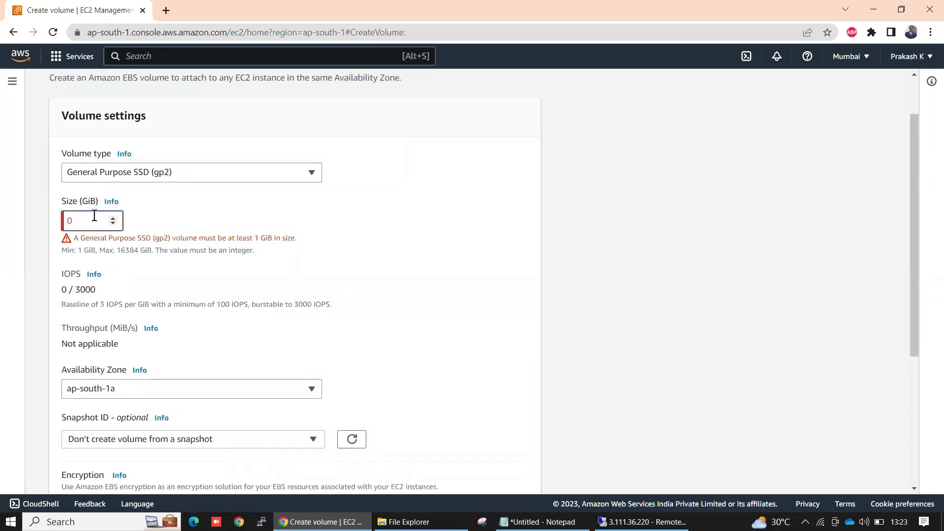
type("30")
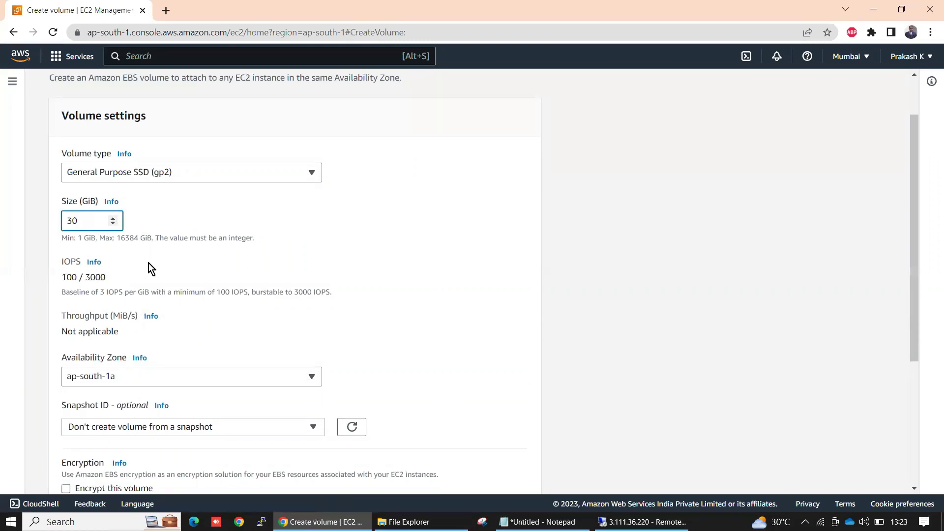
Duplicate the console tab and open the running instances there to check the Windows Server instance's Availability Zone.
scroll(141, 264, "down", 2)
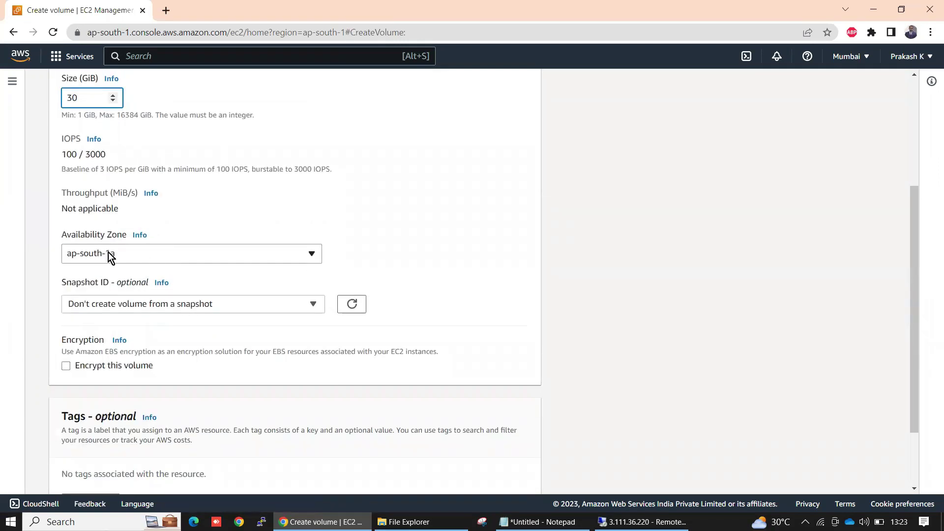
right_click(51, 16)
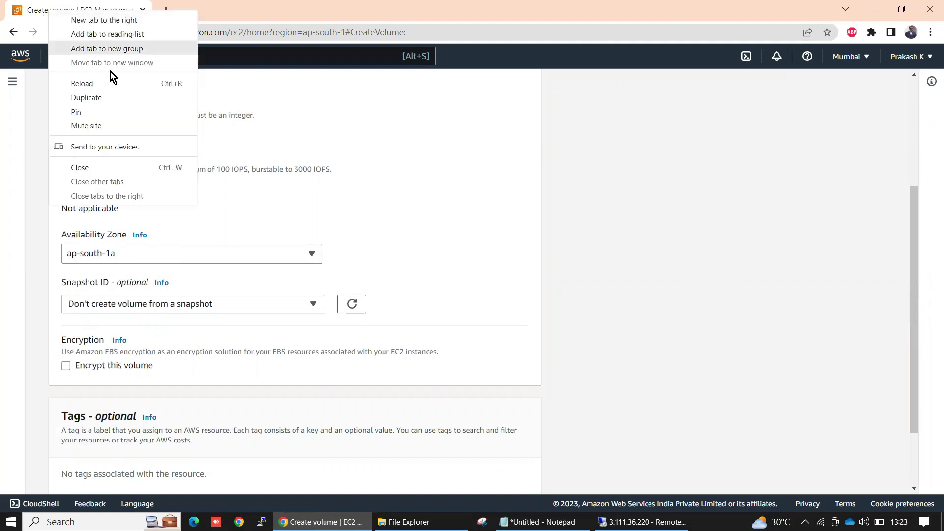
left_click(101, 99)
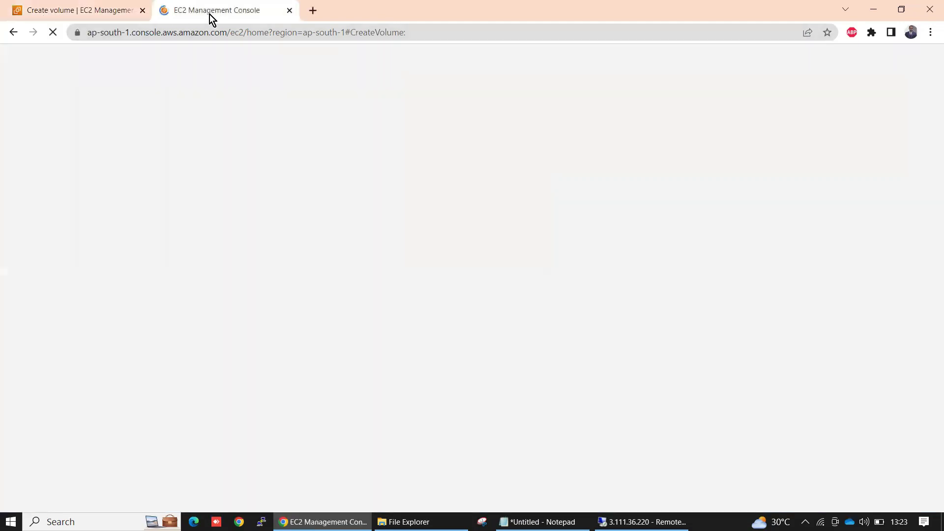
left_click(87, 9)
left_click(129, 253)
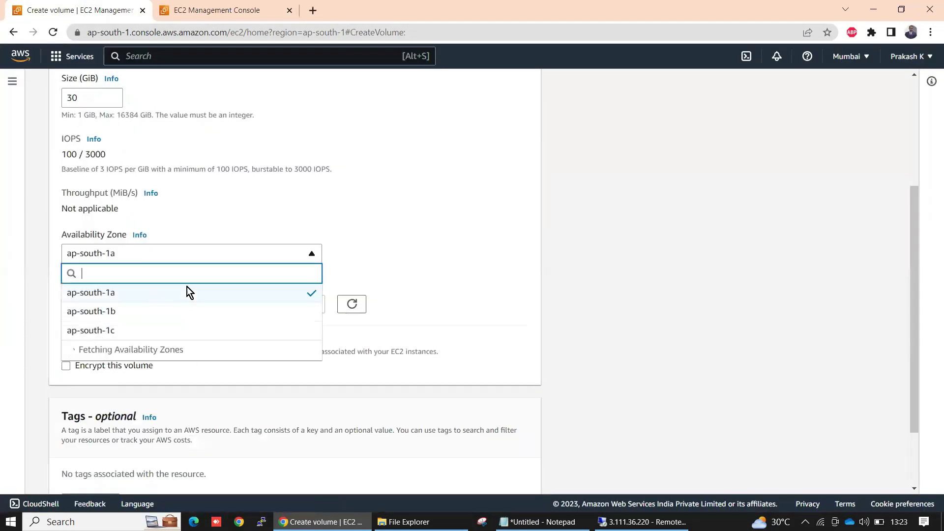
left_click(358, 232)
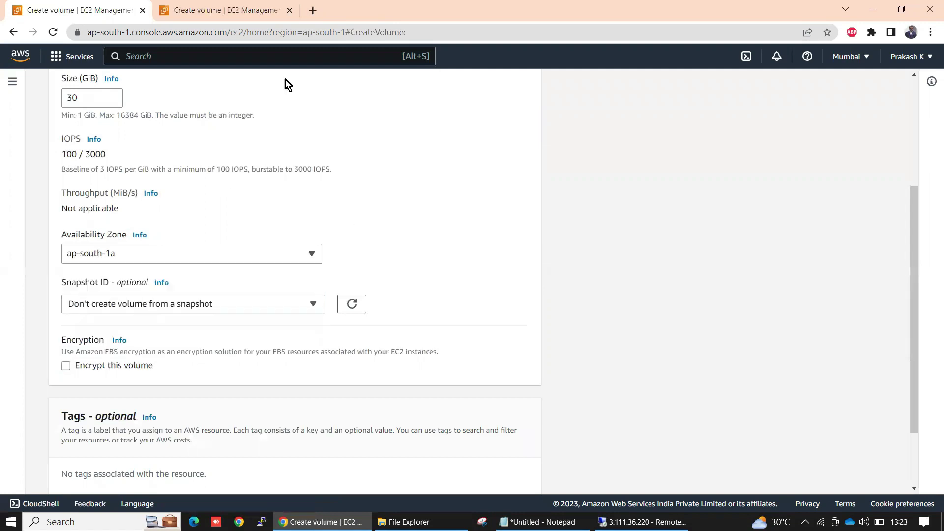
left_click(212, 10)
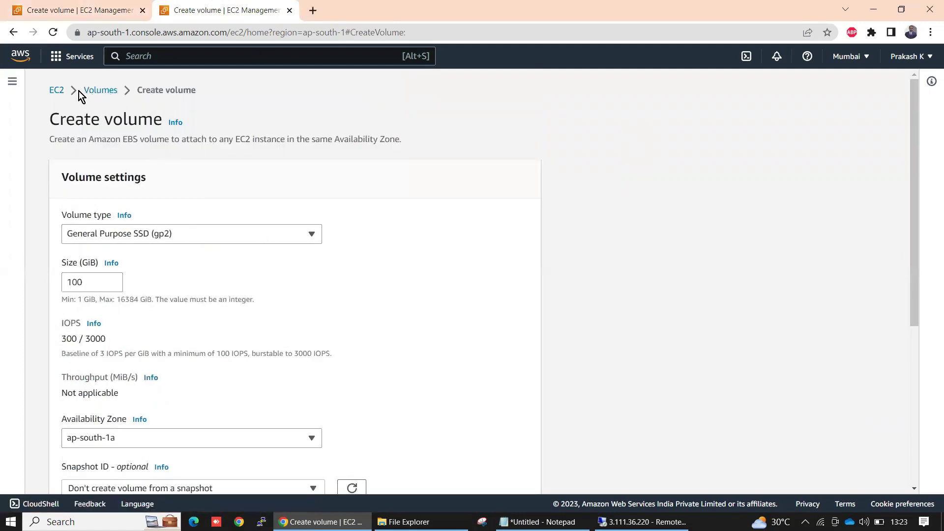
left_click(58, 90)
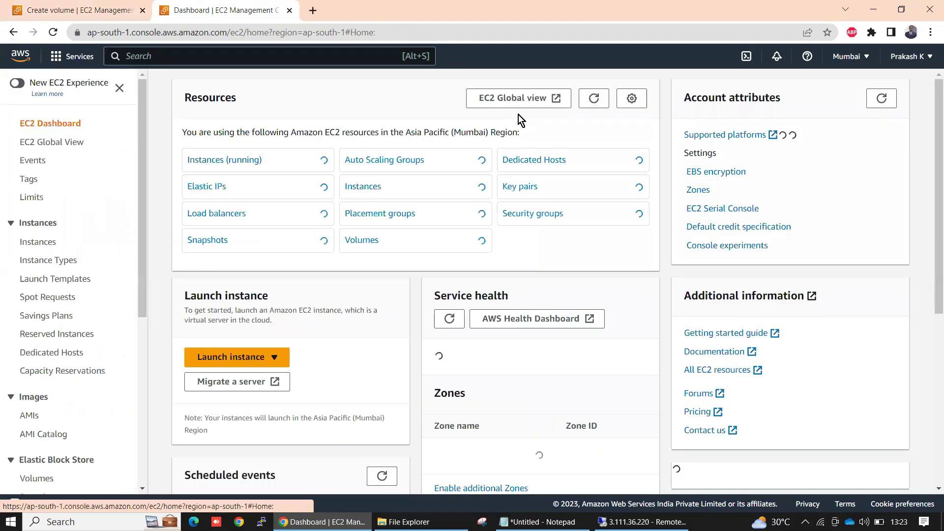
left_click(242, 166)
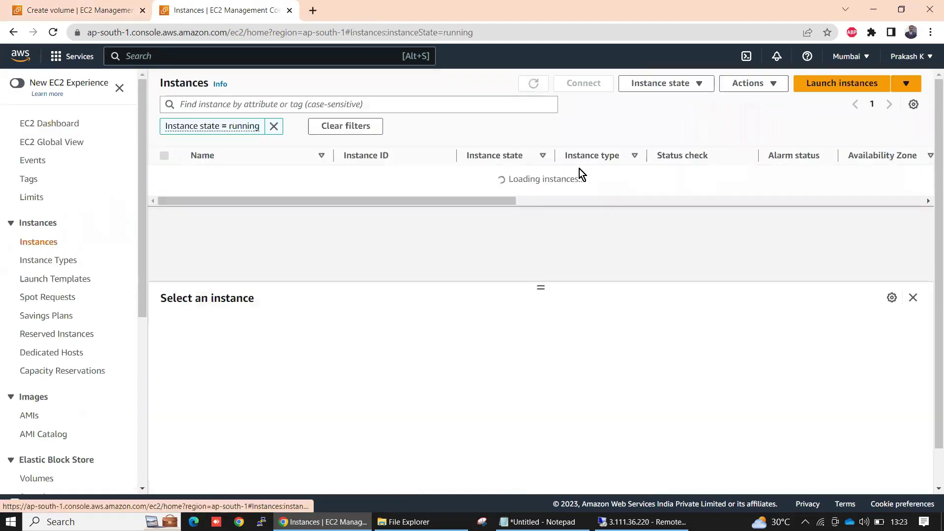
left_click_drag(913, 185, 865, 188)
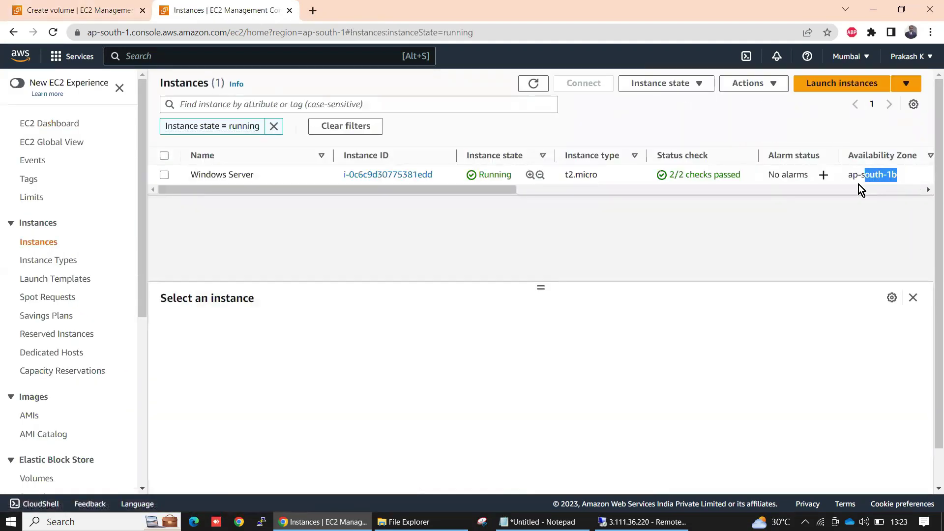
Return to the volume form, set the Availability Zone to ap-south-1b and create the volume.
left_click(46, 10)
left_click(142, 253)
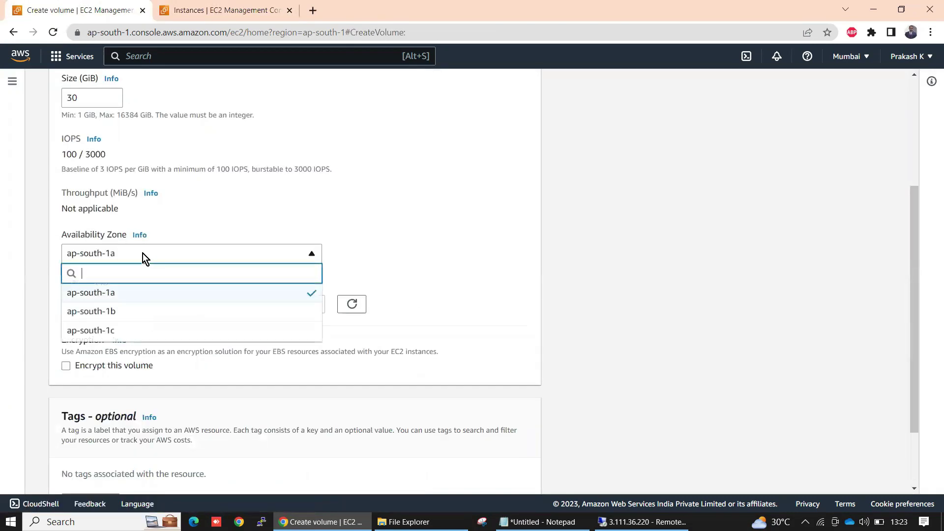
left_click(123, 311)
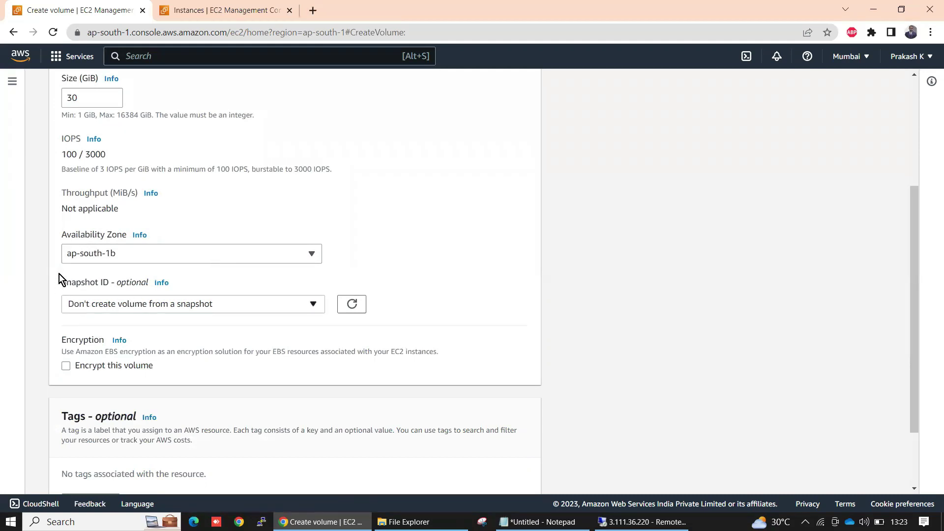
scroll(239, 332, "down", 2)
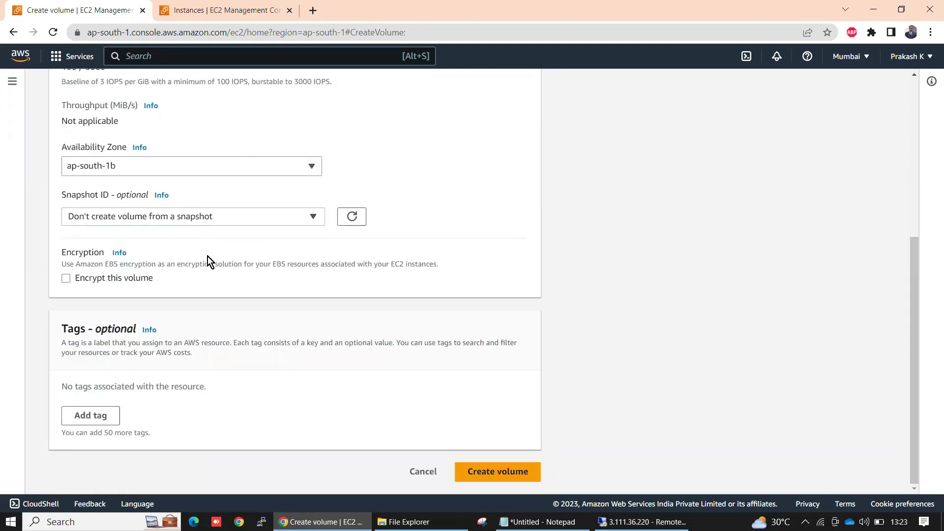
scroll(208, 261, "up", 6)
scroll(246, 369, "down", 5)
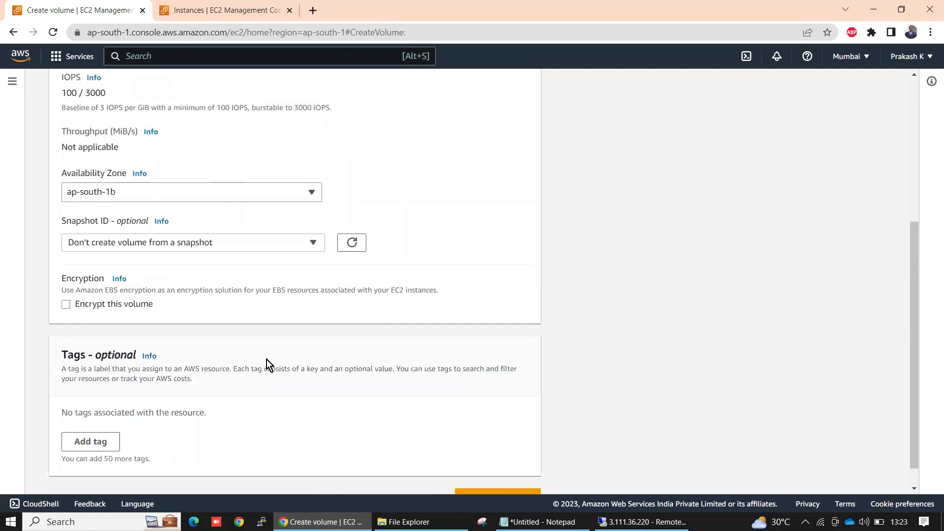
scroll(244, 326, "down", 1)
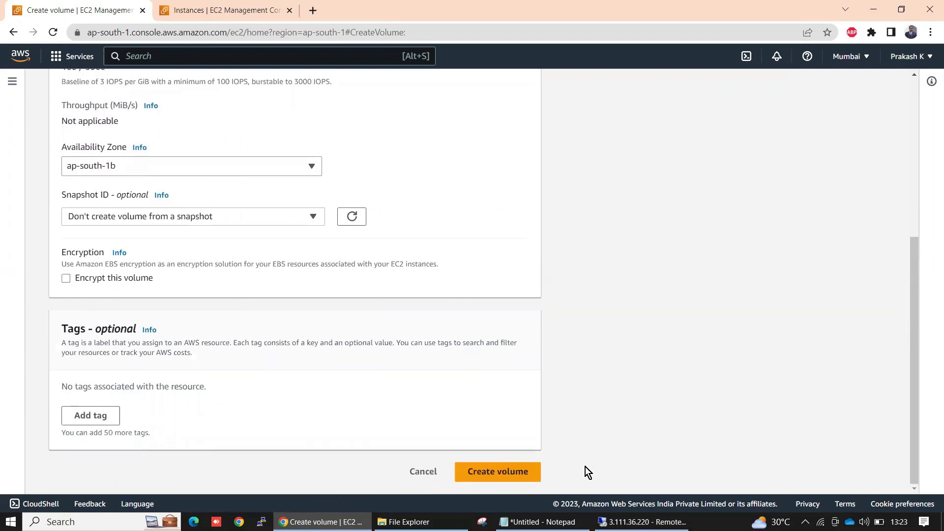
left_click(505, 476)
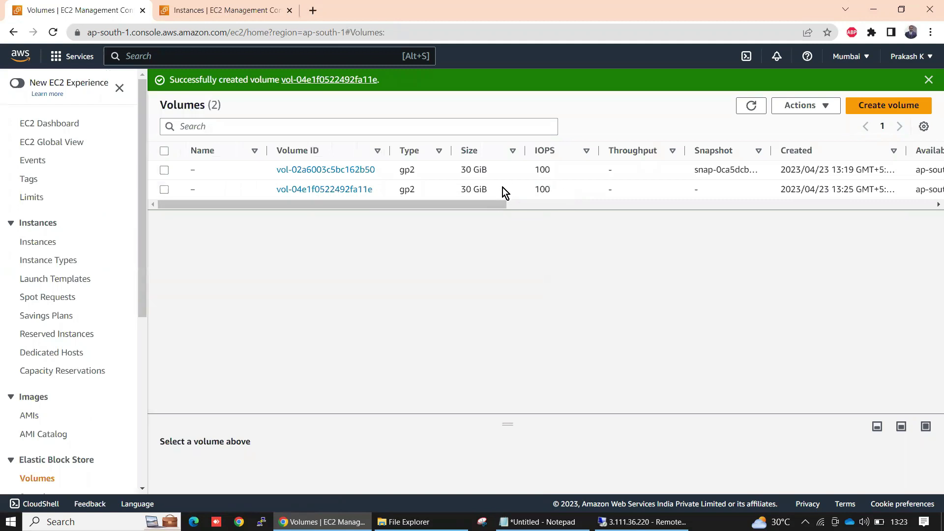
Select the newly created volume, check its volume state and refresh the volumes list.
left_click(437, 191)
left_click_drag(433, 207, 661, 209)
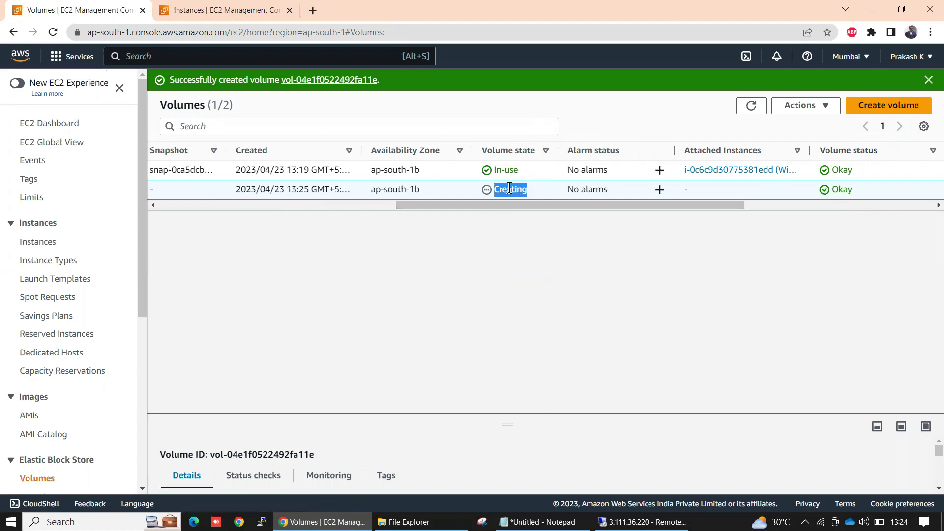
left_click(572, 279)
left_click(751, 106)
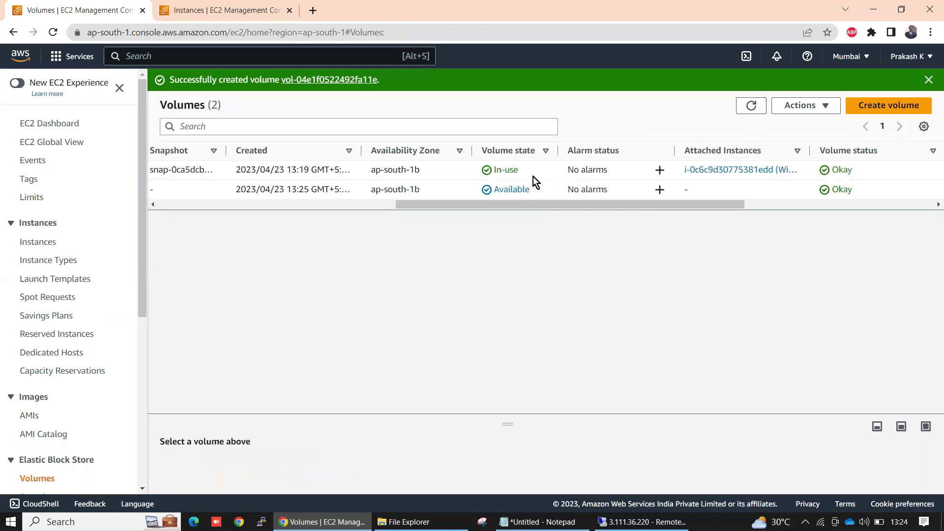
Name the original volume, the one created from a snapshot, "Default Volume".
left_click_drag(501, 204, 216, 219)
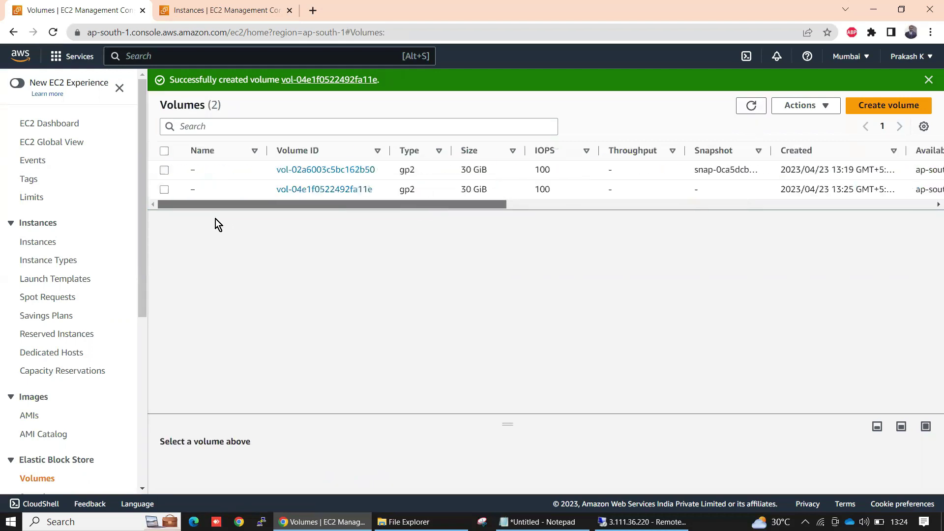
left_click(203, 171)
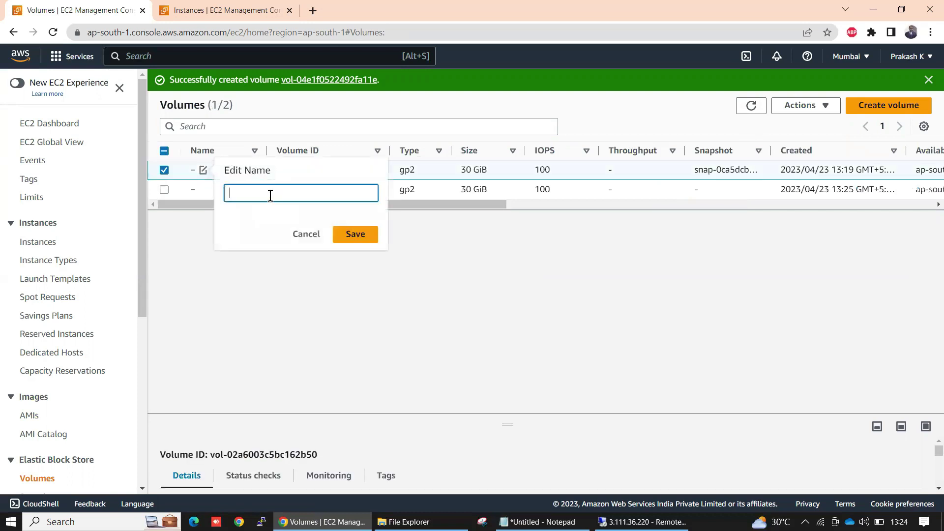
type("Default Volume")
left_click_drag(301, 197, 260, 195)
left_click(355, 234)
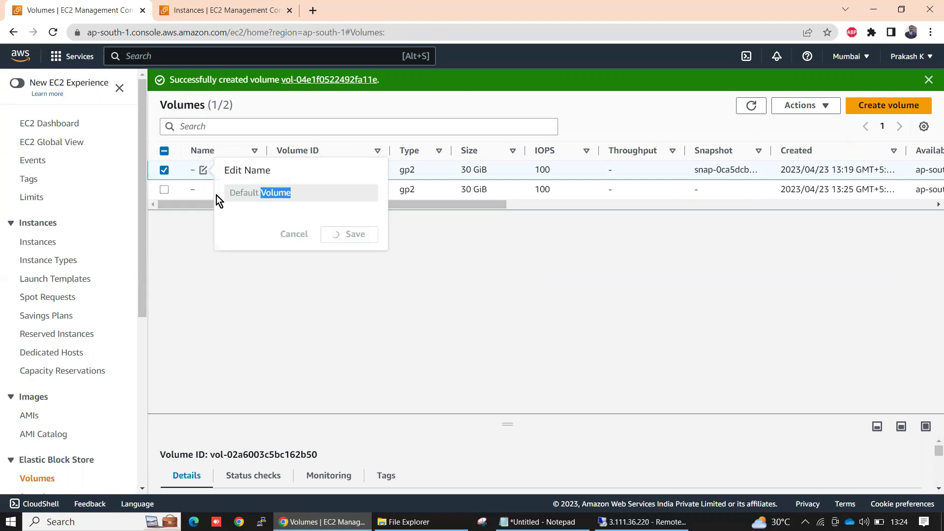
Name the newly created volume "New Volume".
left_click(203, 190)
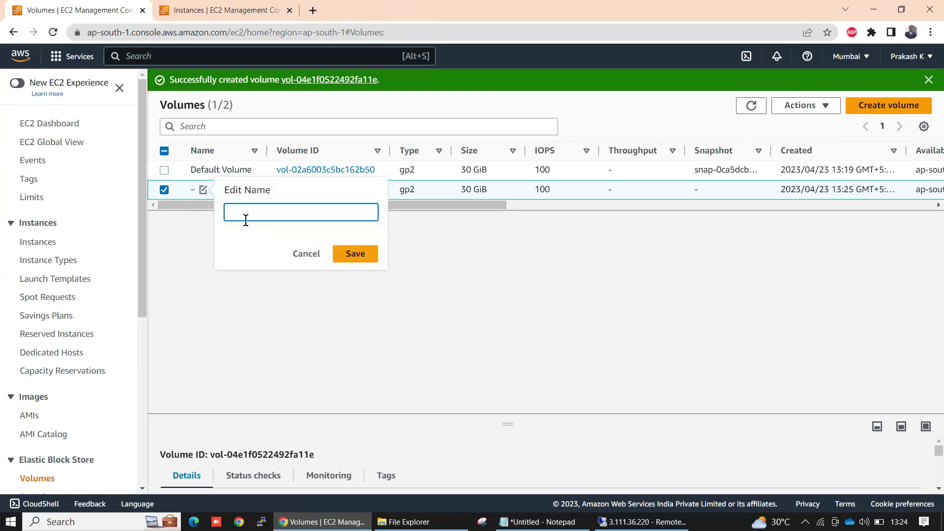
type("New Volume")
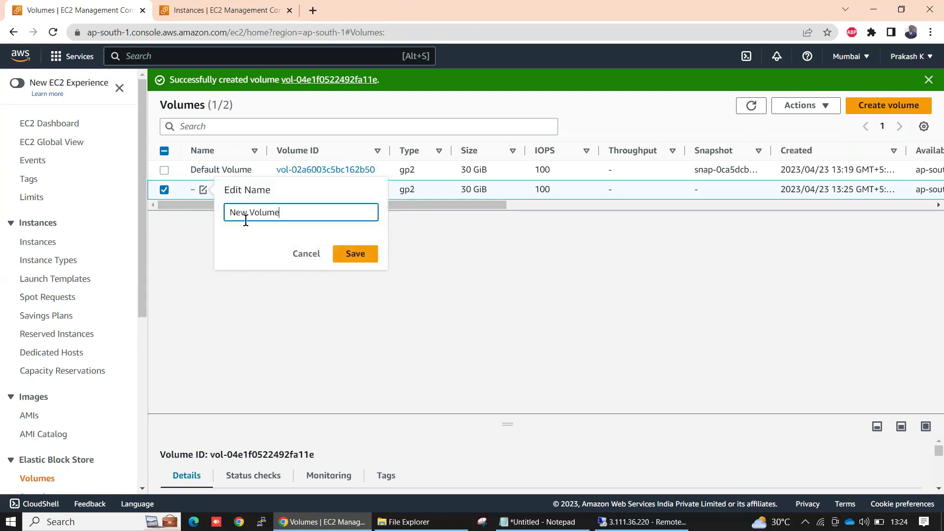
left_click(365, 264)
Compare the volume states of both volumes and widen the Attached Instances column to read the full attachment details.
left_click_drag(449, 205, 691, 215)
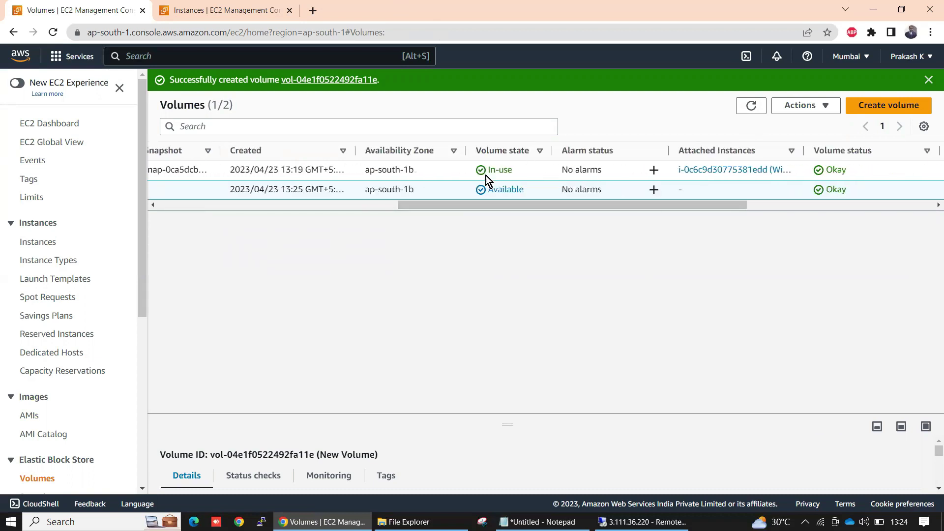
left_click_drag(525, 172, 479, 174)
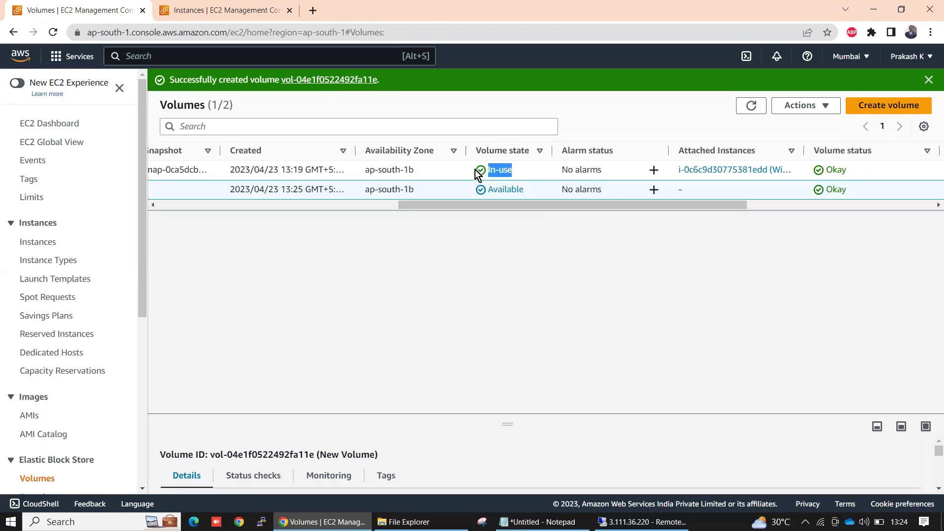
left_click(539, 173)
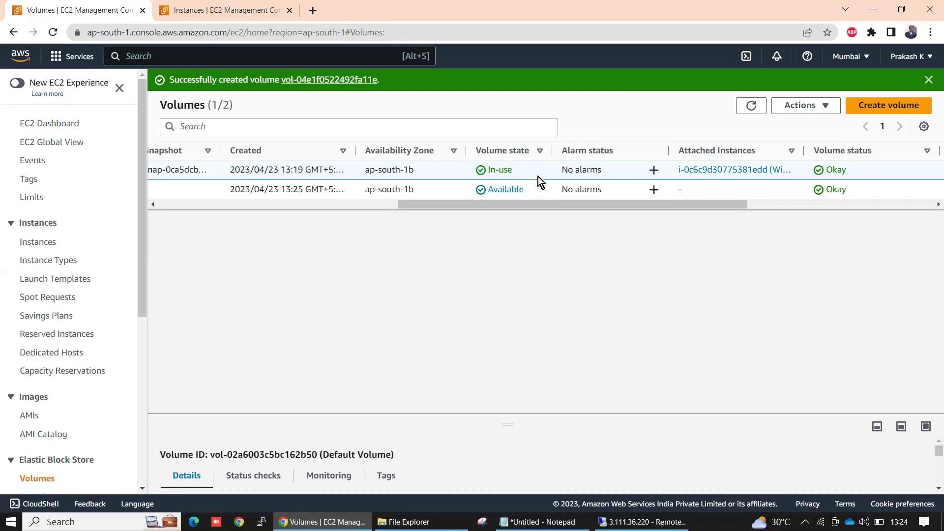
left_click(473, 193)
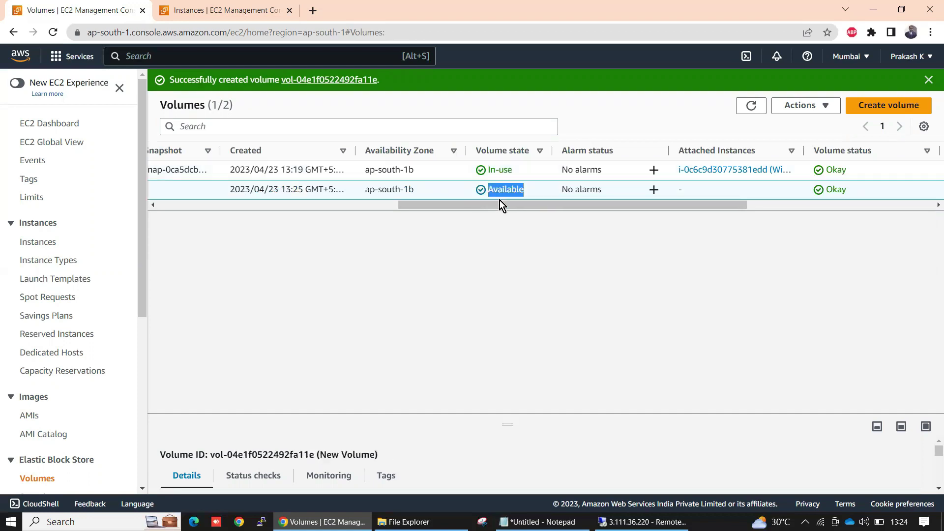
left_click(521, 171)
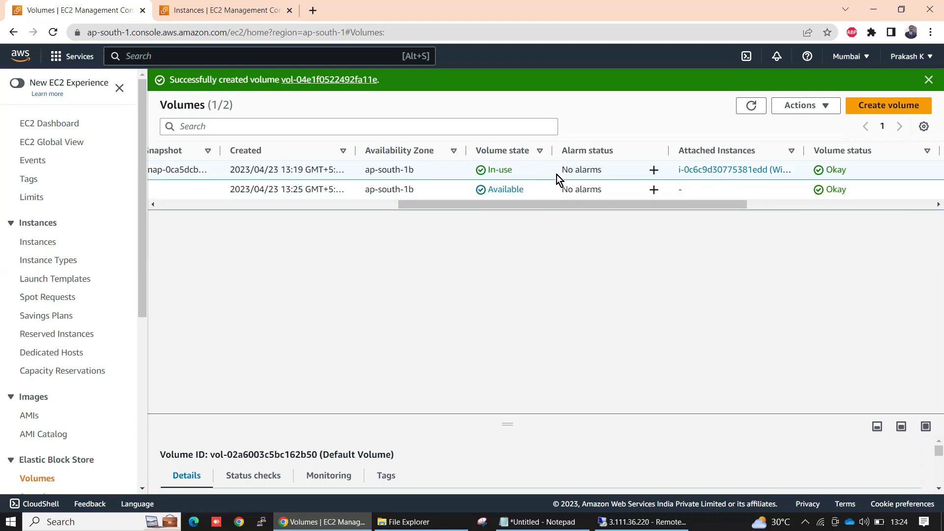
left_click_drag(512, 170, 470, 169)
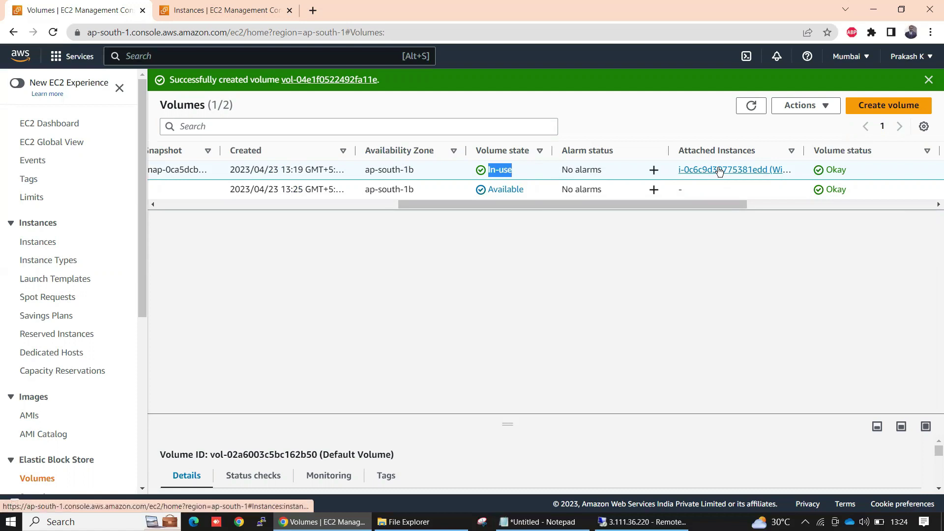
left_click_drag(805, 150, 937, 141)
Select the available "New Volume" and start attaching it to an instance.
left_click(534, 192)
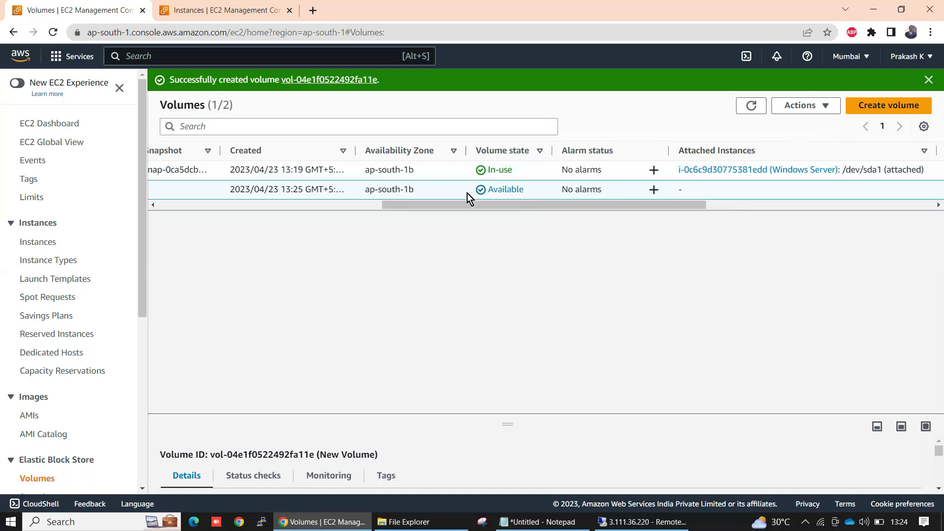
left_click_drag(490, 206, 176, 208)
left_click_drag(403, 232, 506, 224)
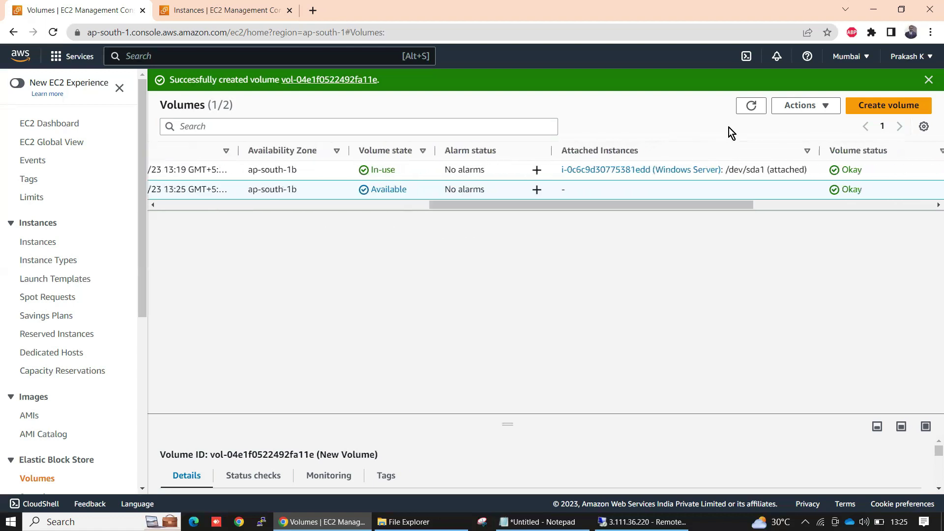
left_click(808, 108)
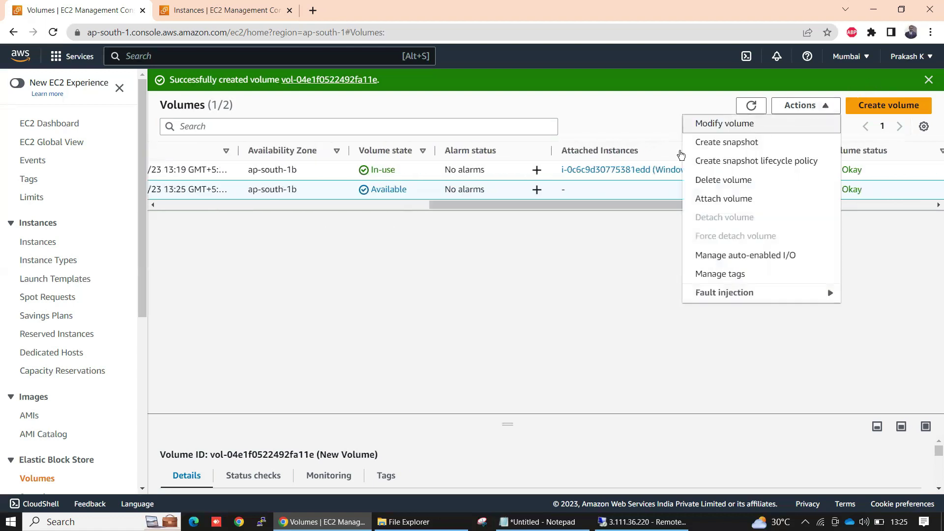
left_click(763, 206)
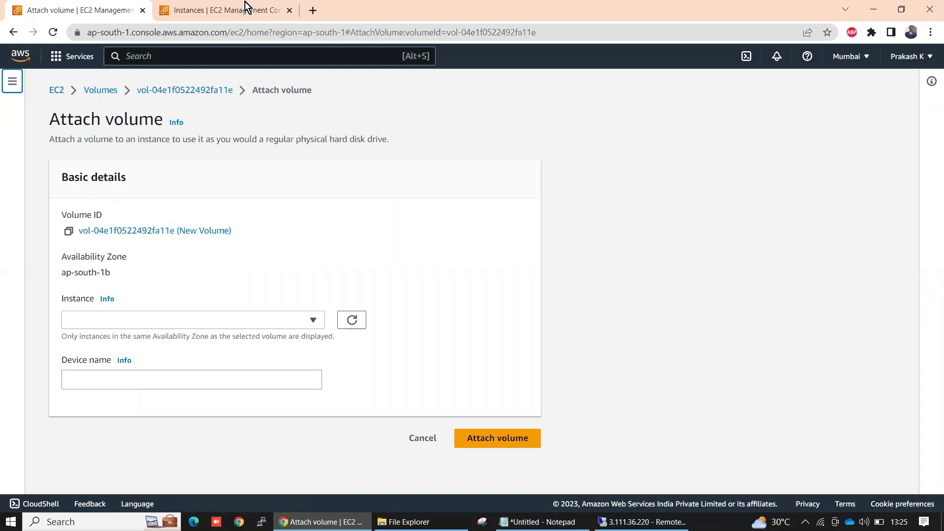
Look up the Windows Server's instance ID in the running instances list and choose that instance as the volume's attachment target.
left_click(230, 9)
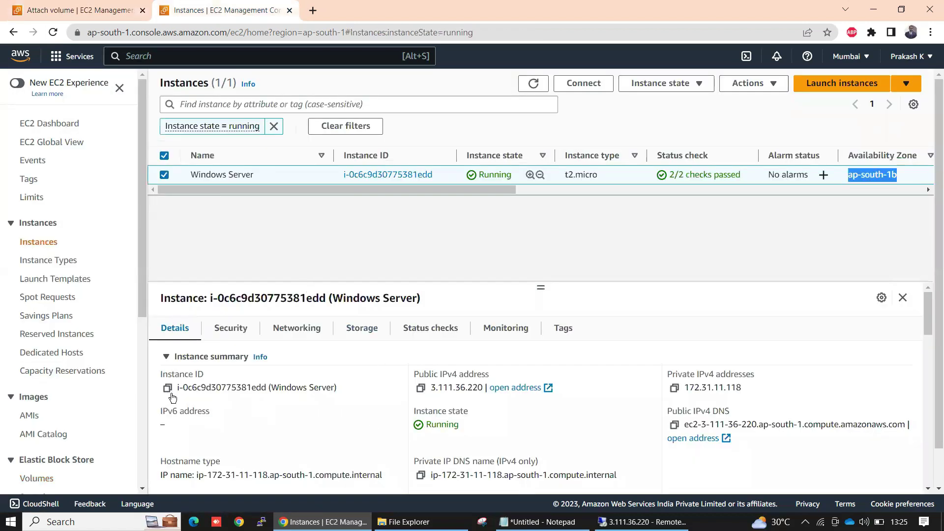
left_click_drag(178, 389, 265, 391)
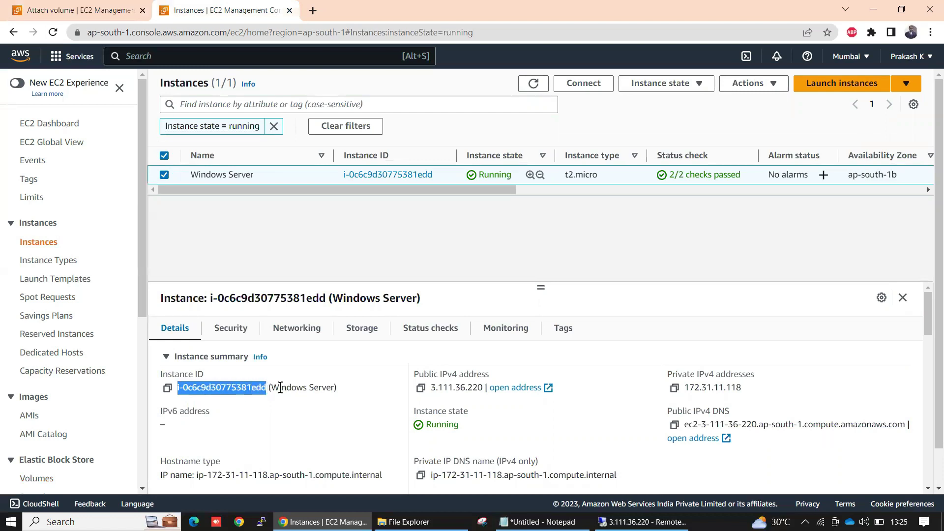
left_click(79, 10)
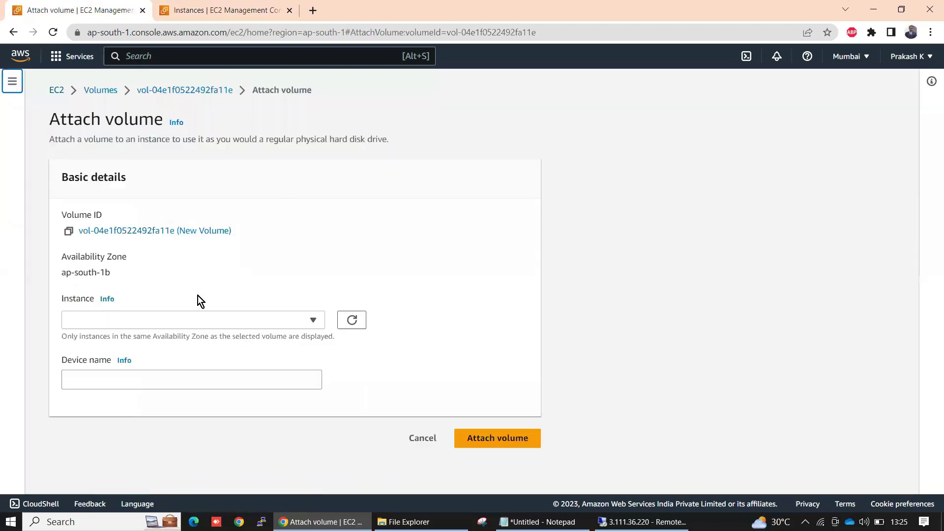
left_click(150, 317)
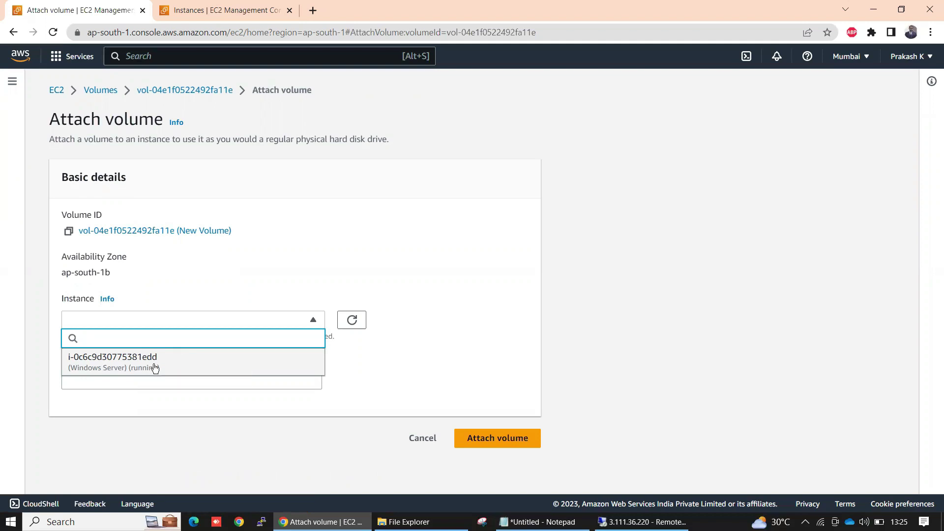
left_click(187, 367)
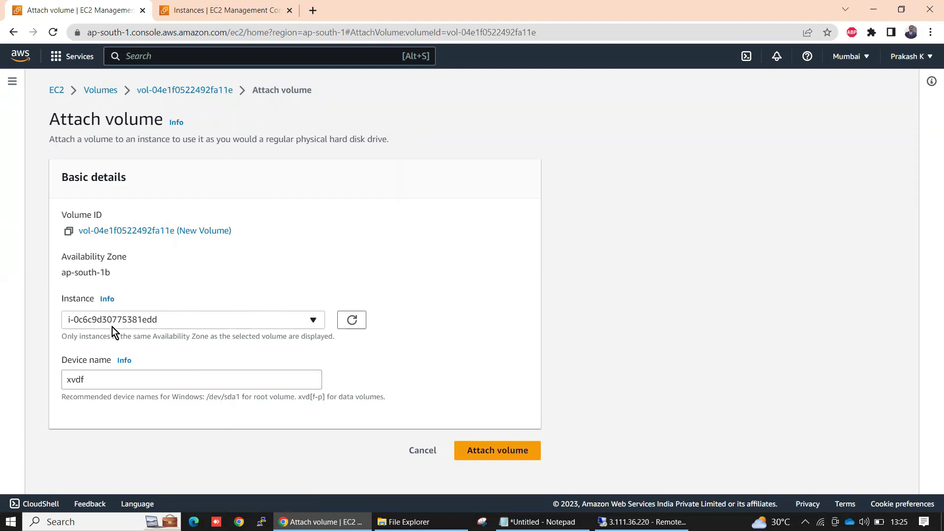
Review the recommended Windows device names, keep xvdf for this data volume and attach it to the instance.
left_click_drag(90, 382, 61, 379)
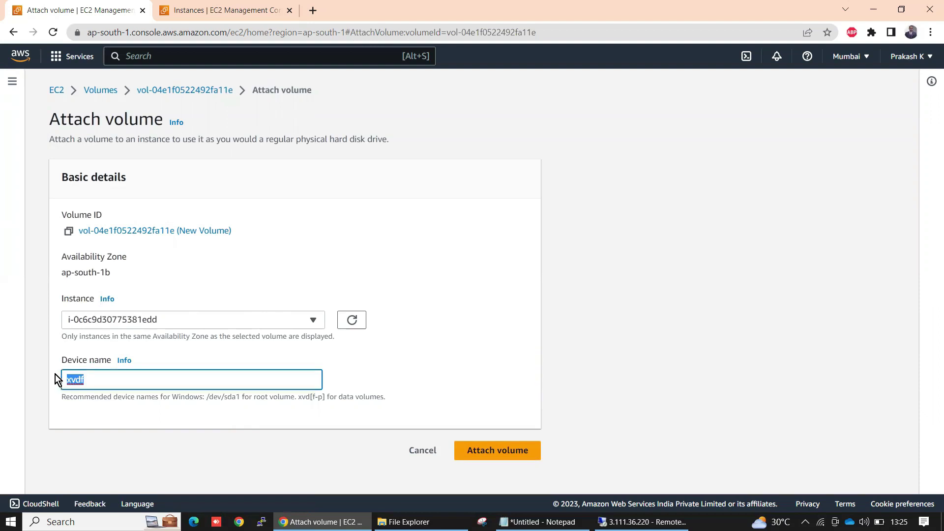
left_click_drag(205, 397, 298, 399)
left_click(207, 398)
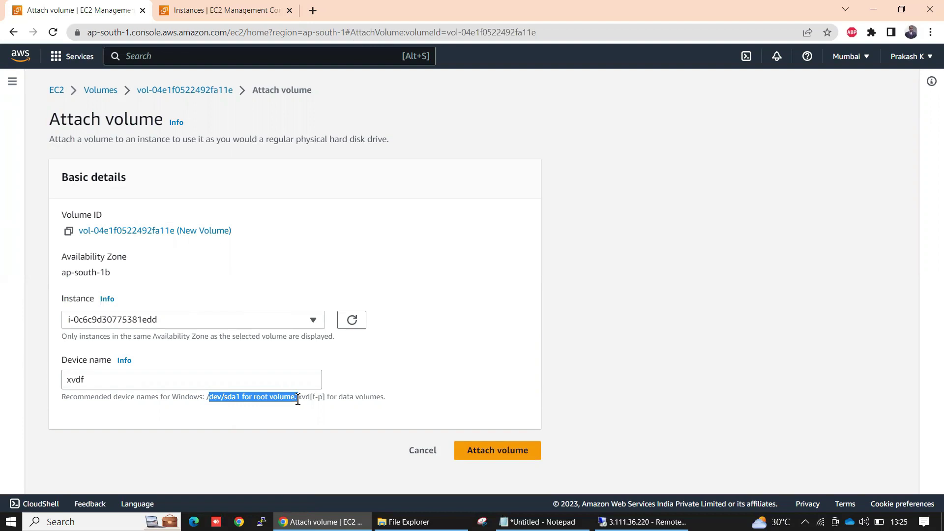
left_click(136, 362)
left_click_drag(93, 381, 39, 389)
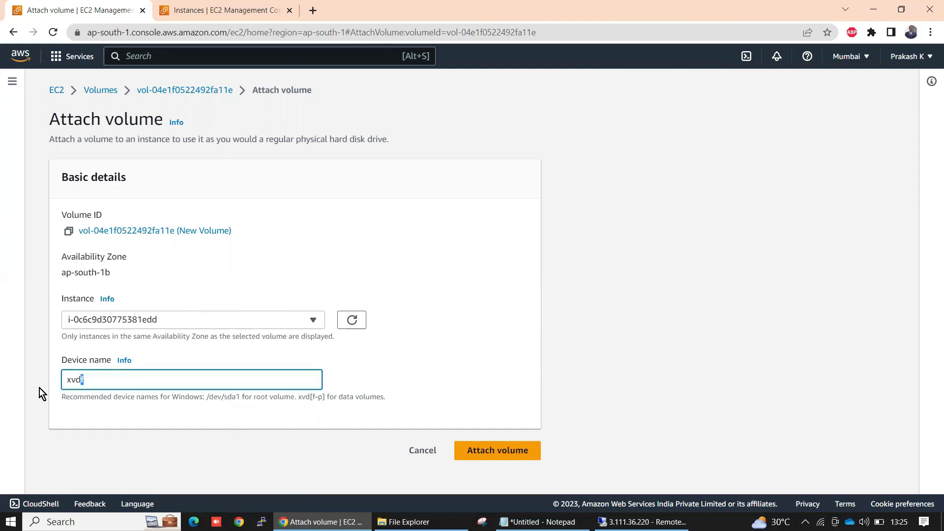
left_click(135, 403)
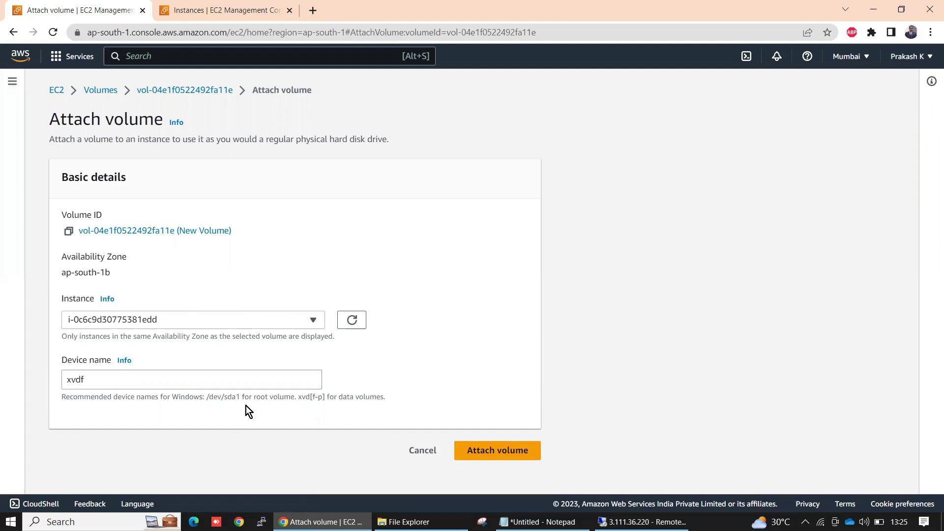
left_click(503, 446)
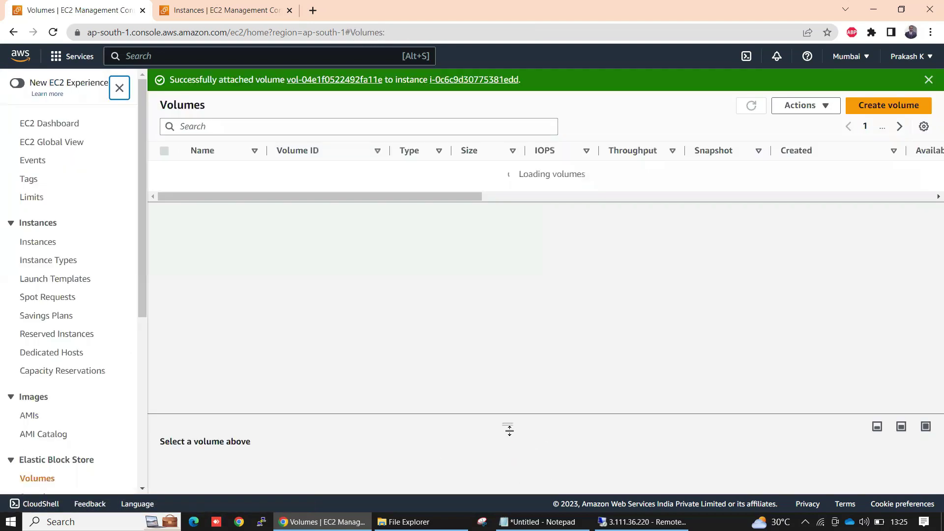
Check the new volume's state and attached instance details in the volumes list, refreshing the list to see its current attachment status.
left_click_drag(439, 205, 684, 205)
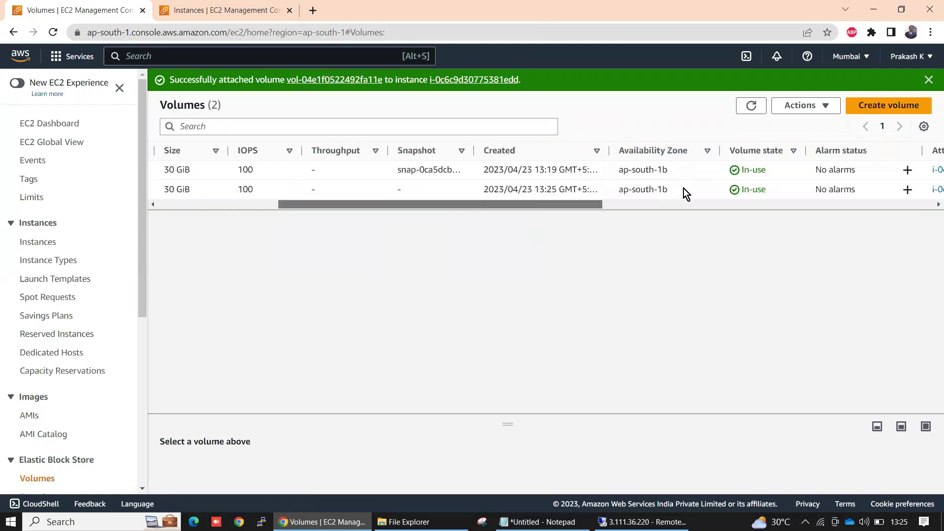
left_click_drag(409, 191, 461, 191)
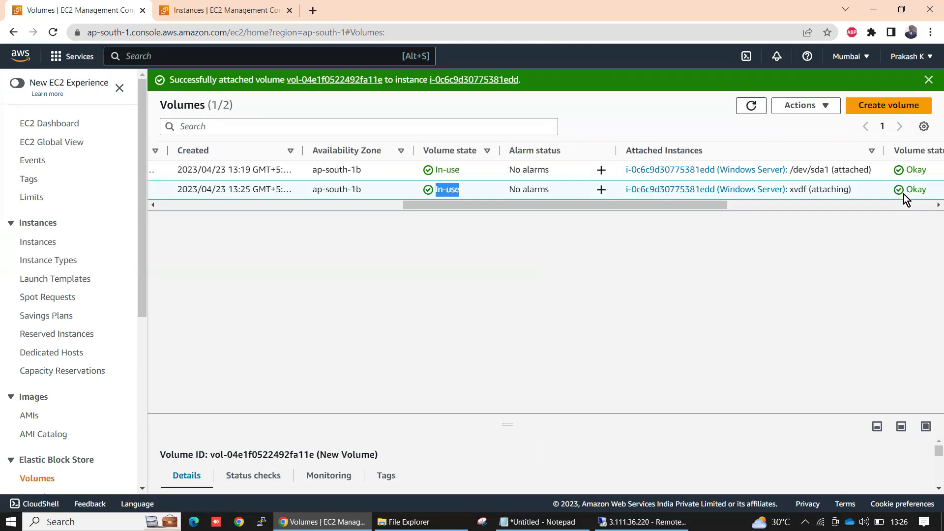
left_click_drag(860, 191, 787, 176)
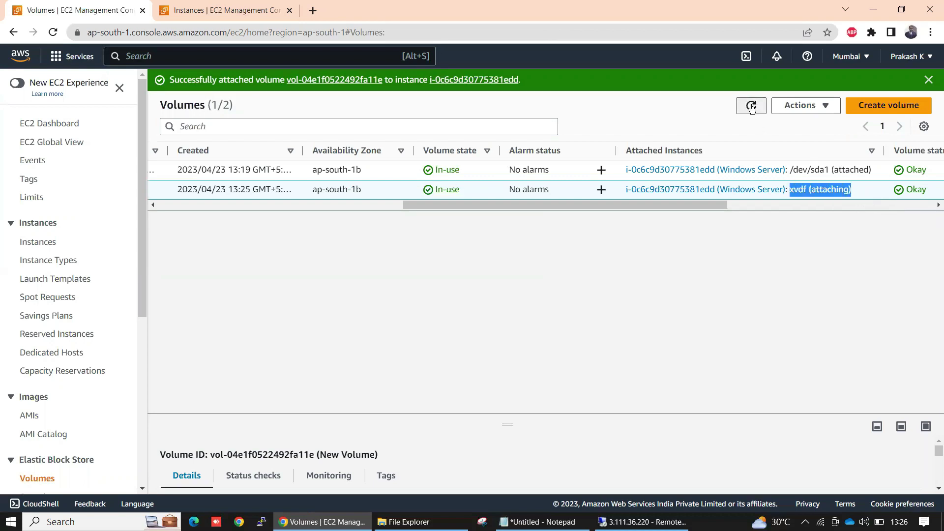
left_click_drag(691, 206, 749, 203)
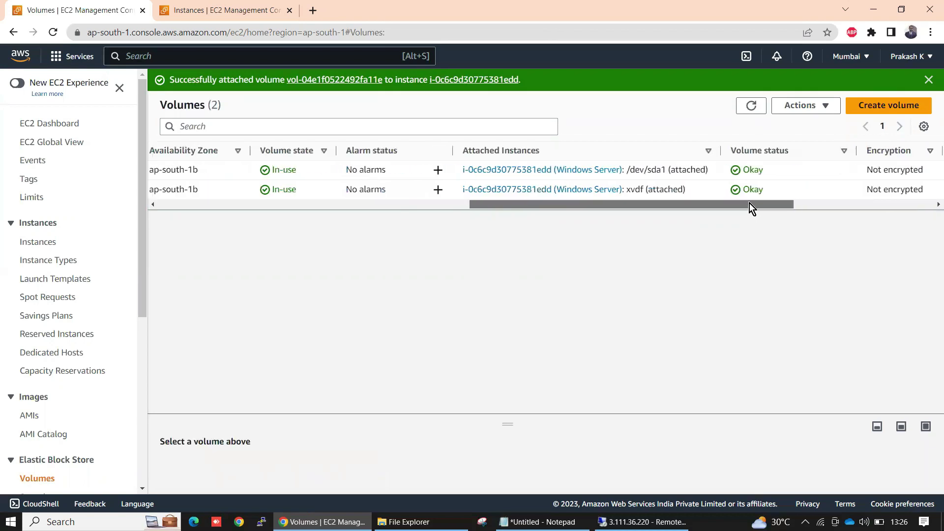
left_click_drag(596, 192, 694, 193)
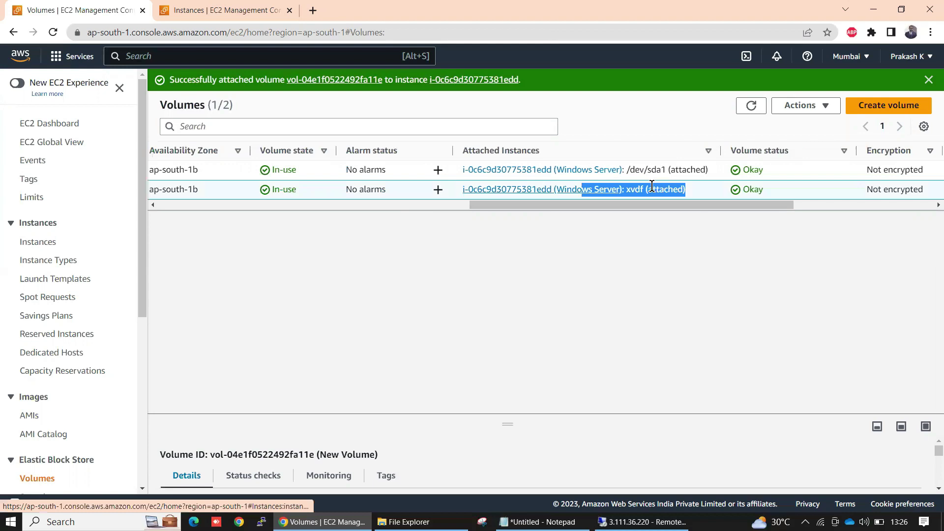
left_click(697, 193)
Switch to the Remote Desktop session of the Windows Server and refresh This PC repeatedly to look for the new drive.
left_click(642, 522)
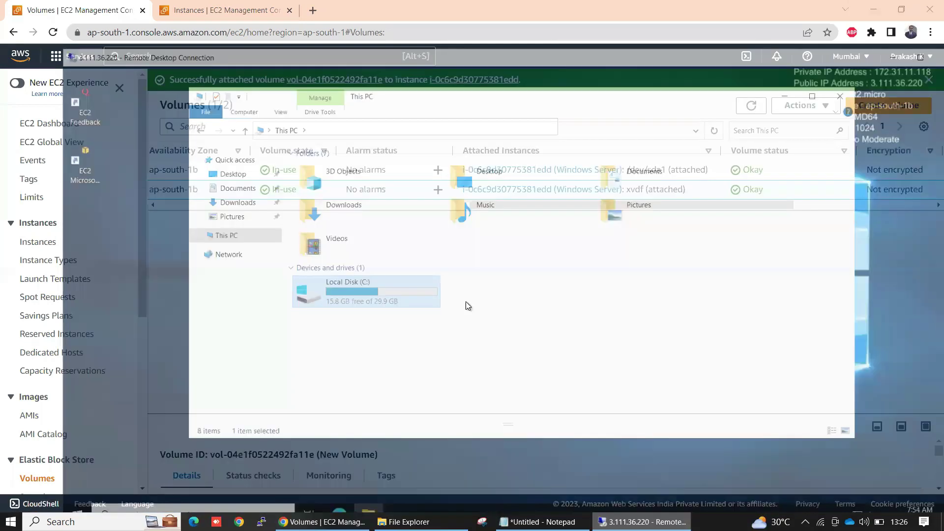
right_click(580, 310)
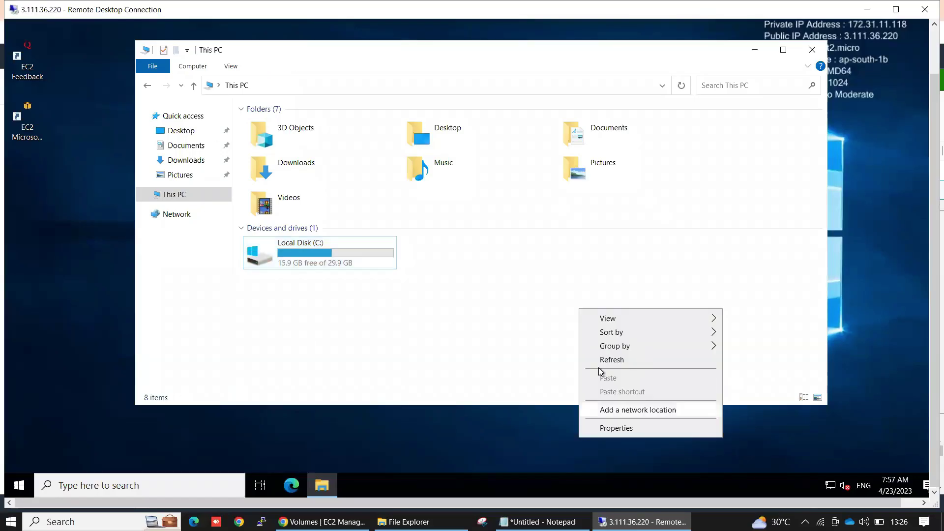
left_click(615, 361)
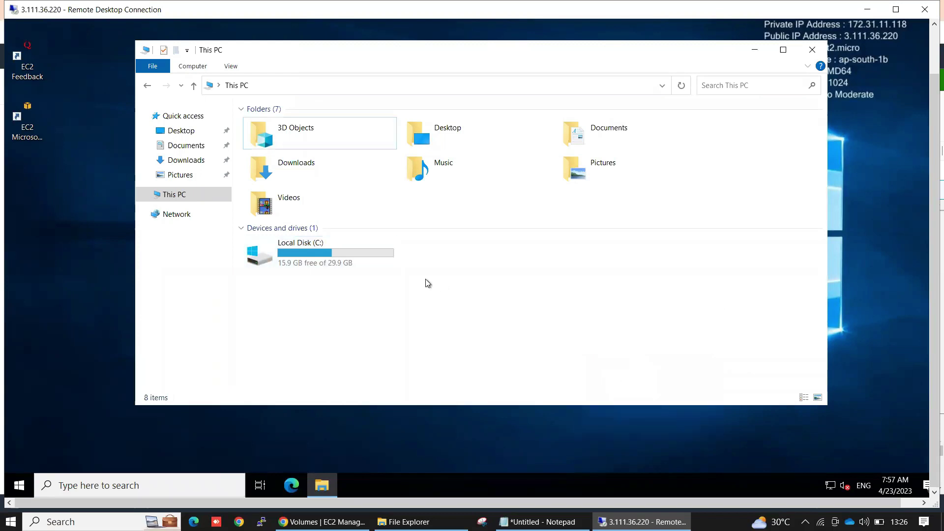
right_click(475, 277)
left_click(516, 325)
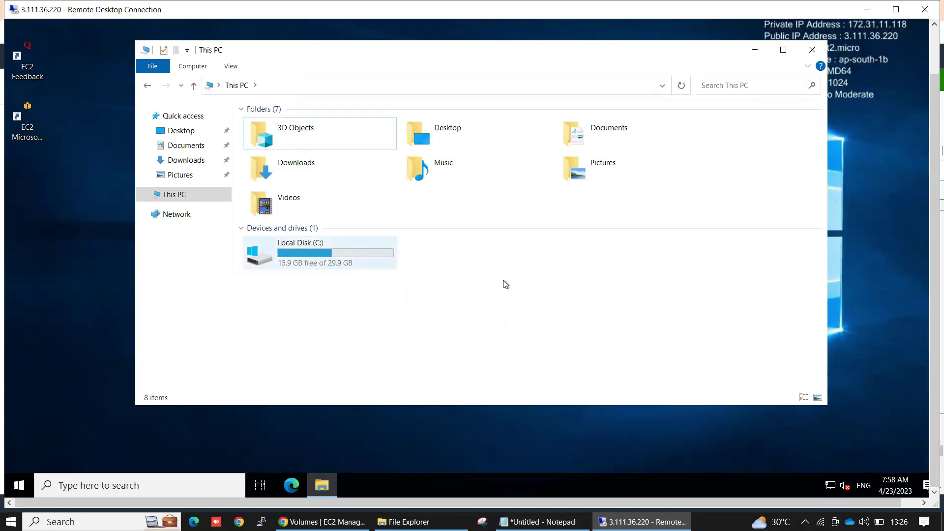
right_click(614, 262)
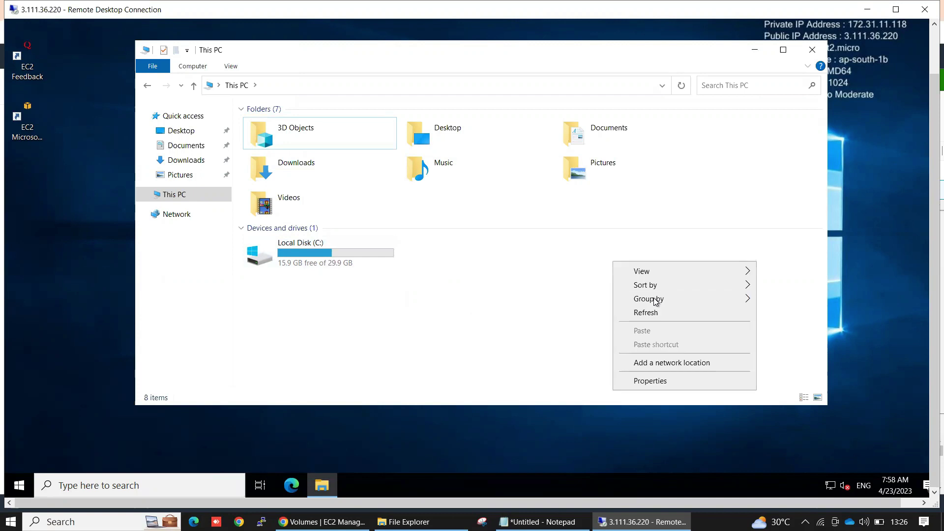
left_click(656, 313)
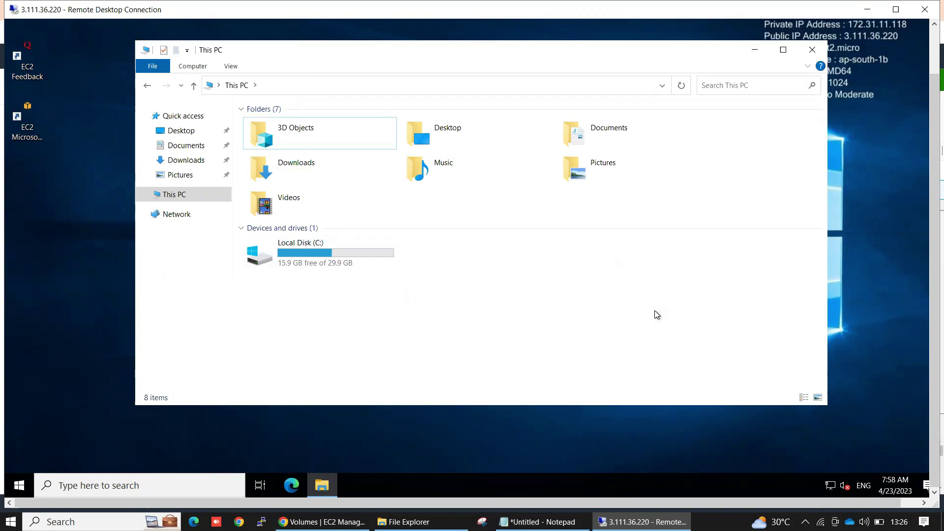
right_click(519, 264)
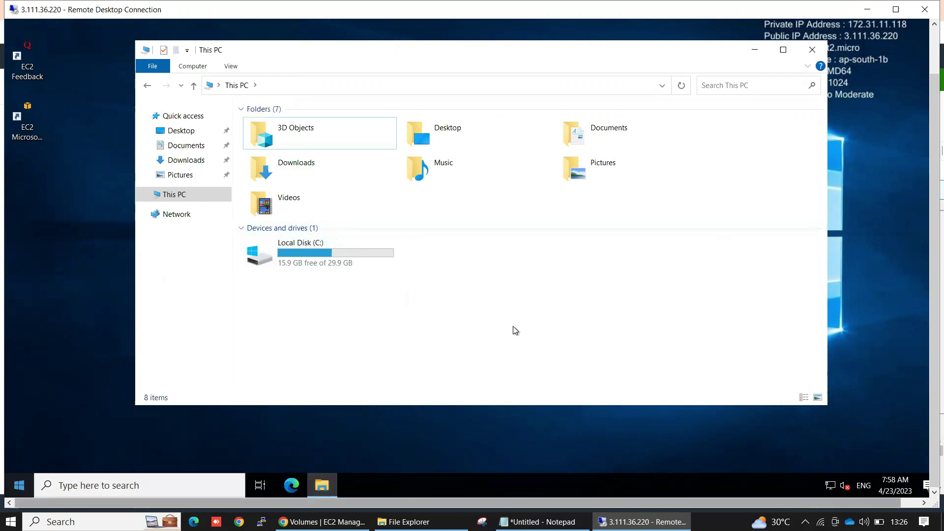
right_click(517, 257)
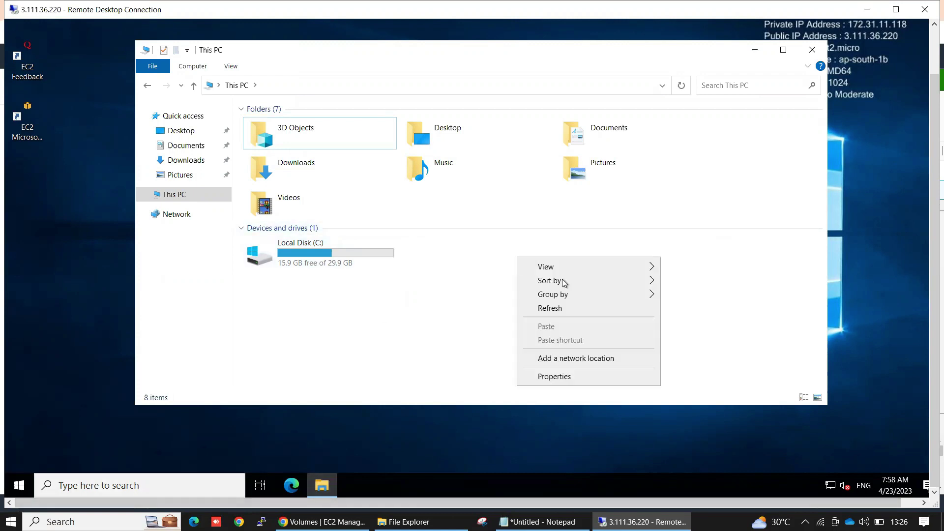
left_click(574, 309)
Open the server's Control Panel and launch the System and Security tool for creating and formatting hard disk partitions.
left_click(17, 493)
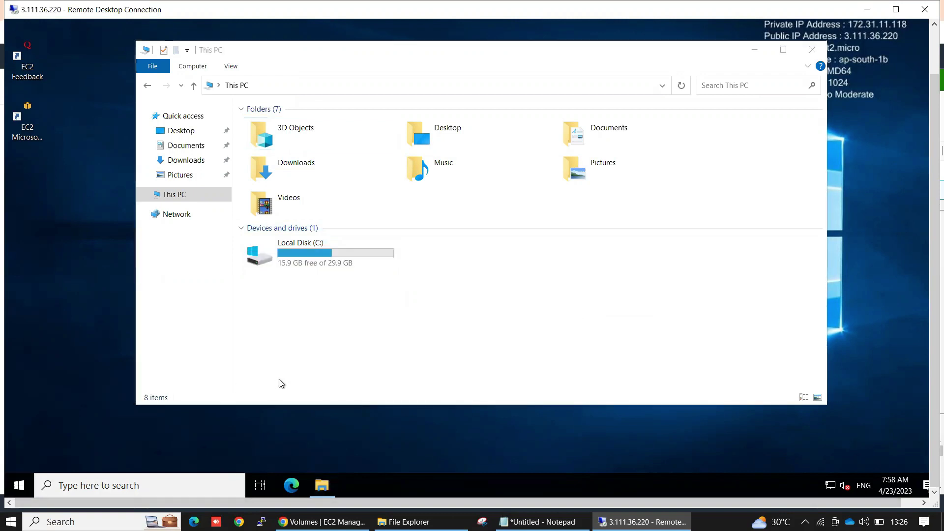
type("c")
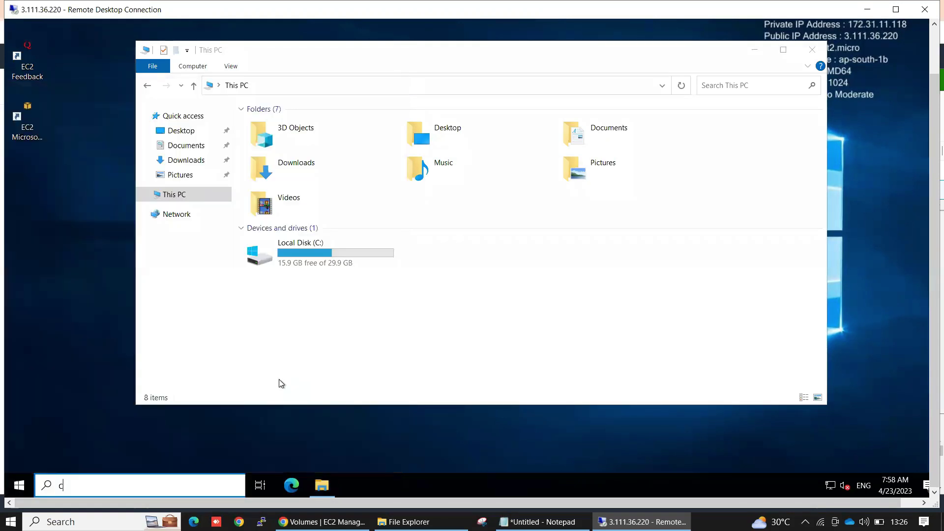
type("ontr")
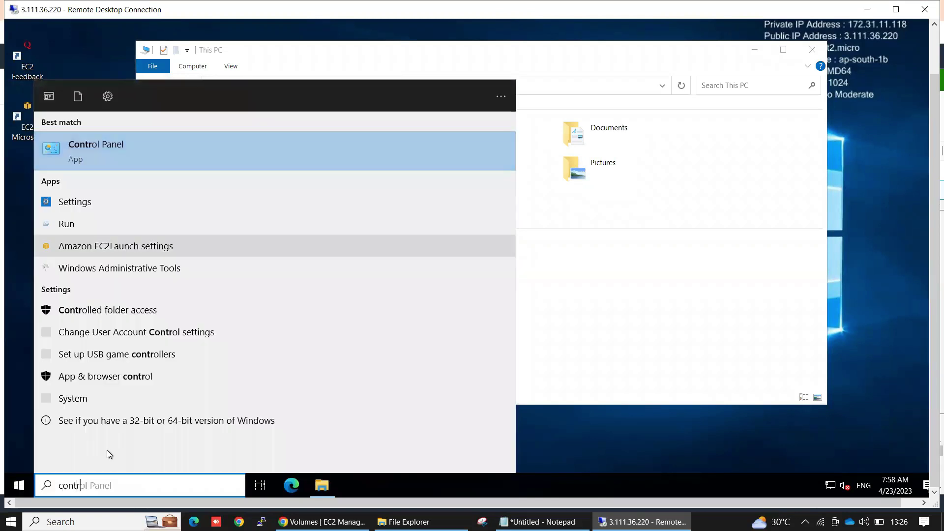
left_click(78, 153)
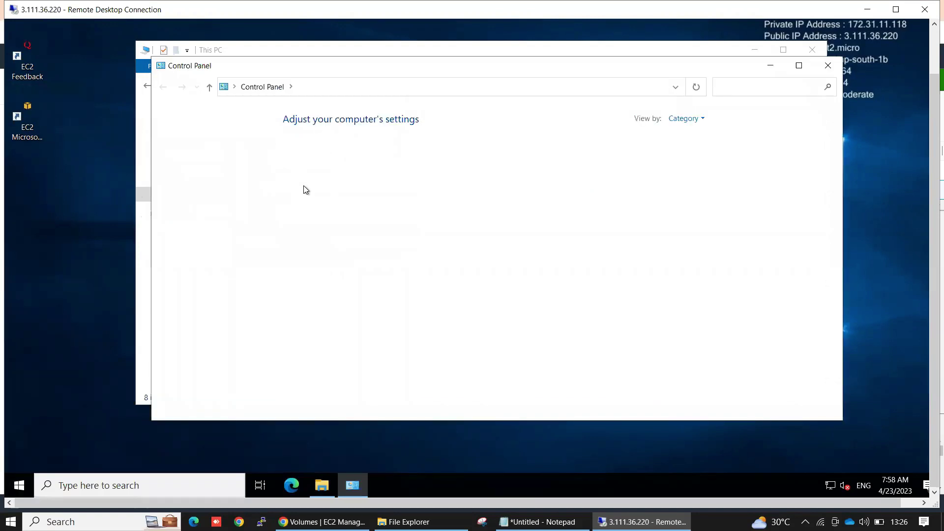
left_click(374, 153)
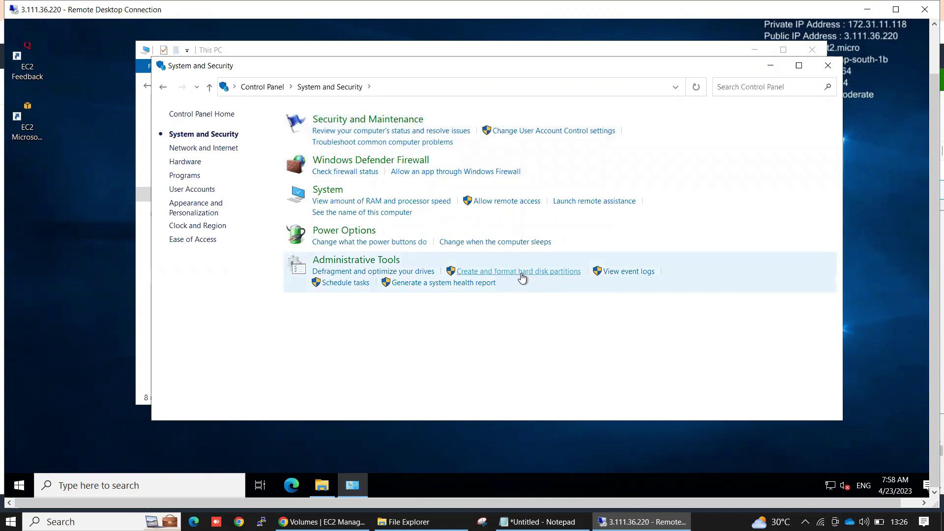
left_click(522, 276)
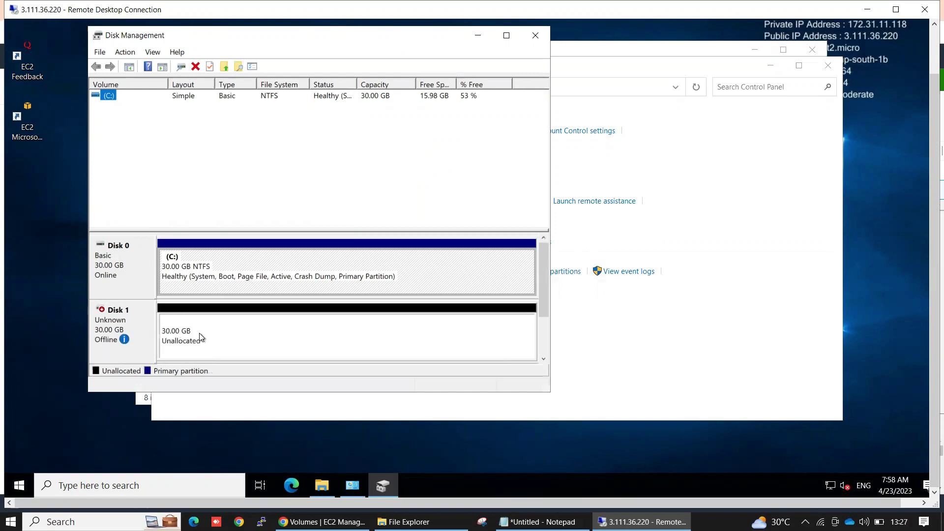
Bring the offline 30 GB Disk 1 online and initialize it with the MBR (Master Boot Record) partition style.
mouse_move(114, 341)
right_click(109, 337)
left_click(139, 344)
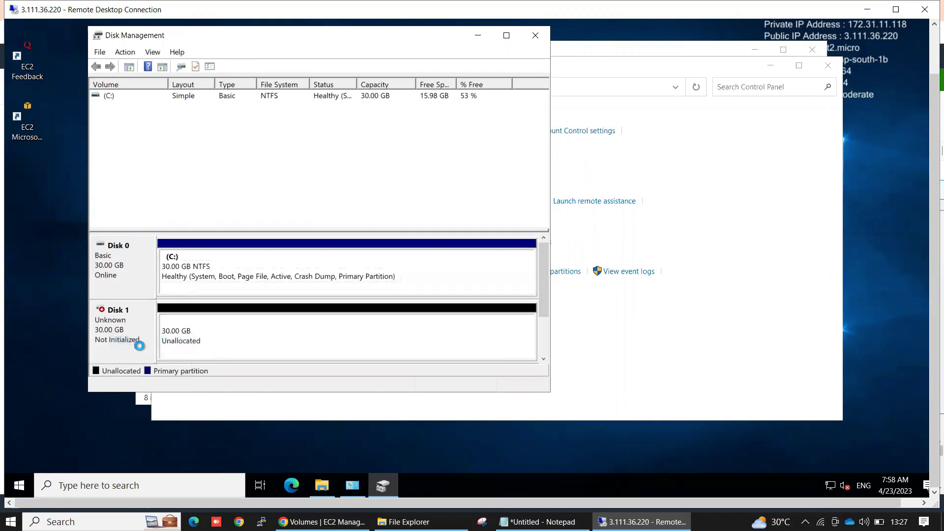
right_click(115, 332)
left_click(164, 342)
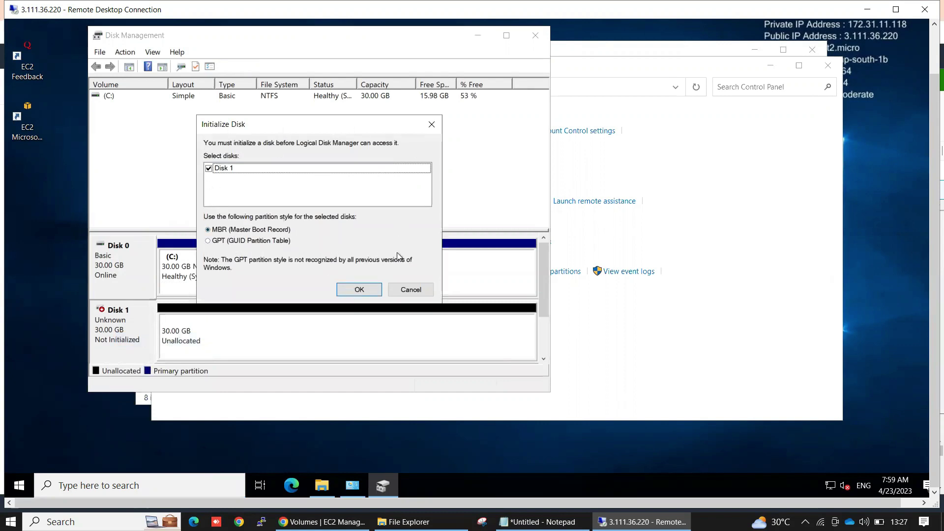
left_click(358, 289)
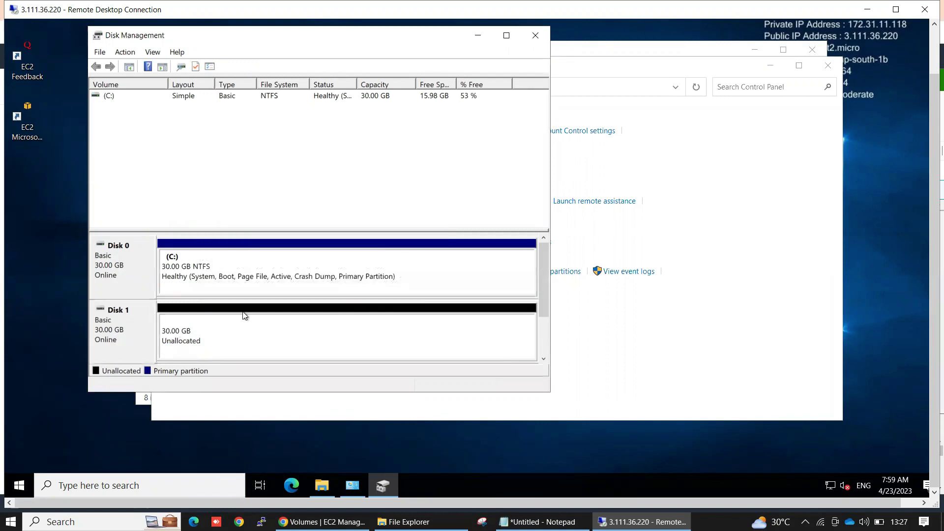
left_click(114, 335)
left_click(119, 341)
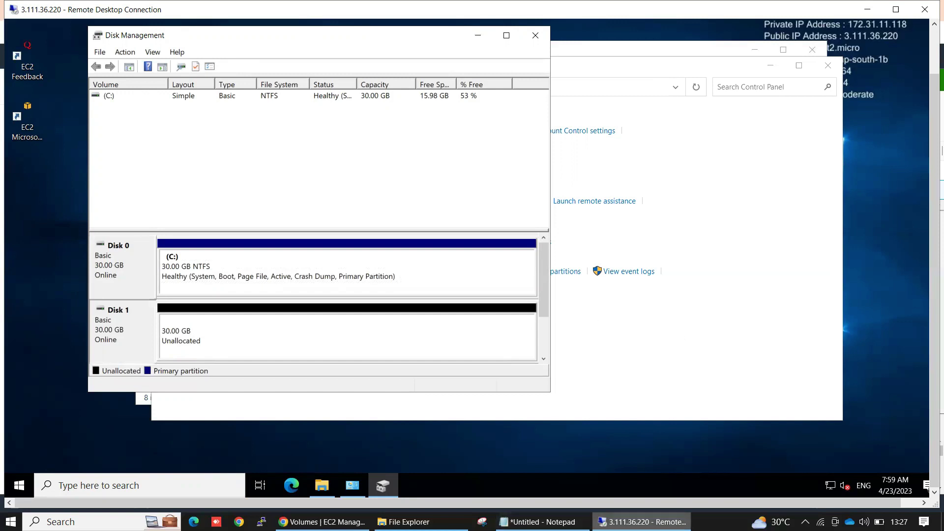
Refresh This PC in File Explorer to look for the new drive, then return to Disk Management.
left_click(318, 483)
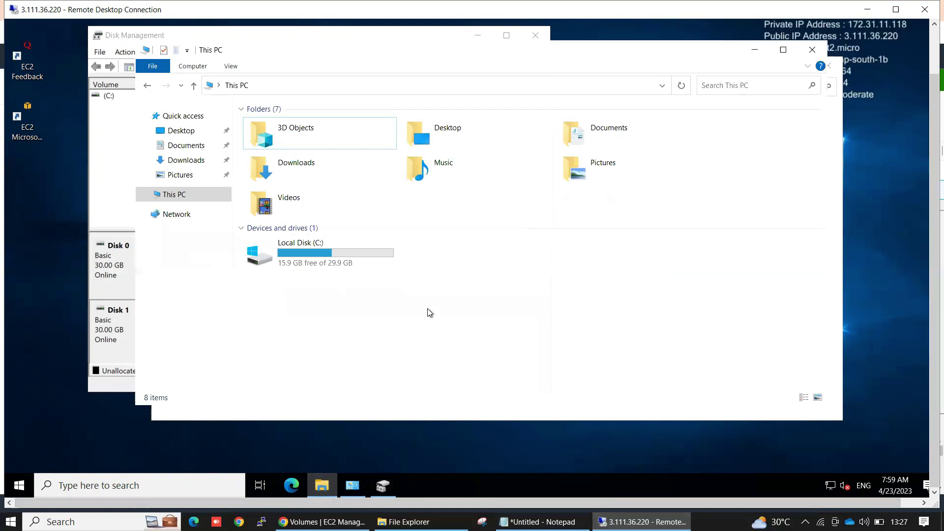
right_click(452, 277)
left_click(520, 326)
left_click(182, 194)
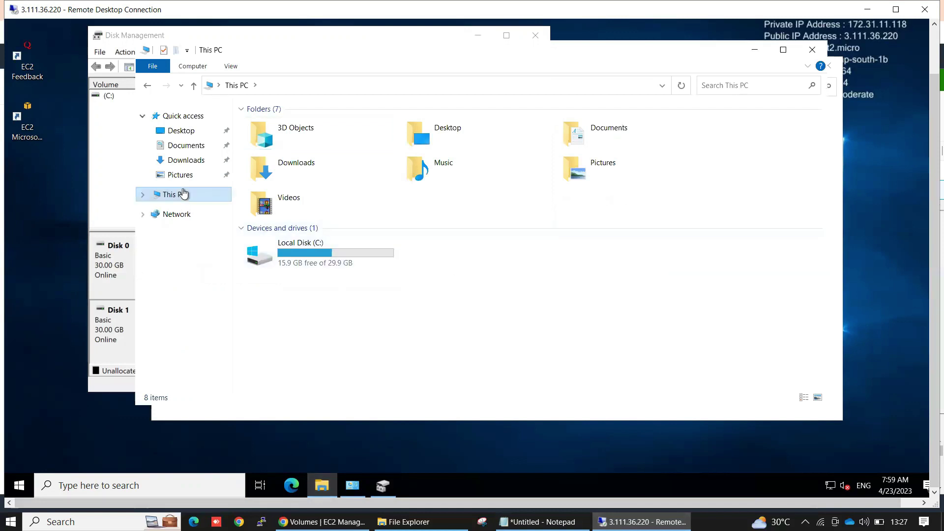
right_click(456, 277)
left_click(488, 329)
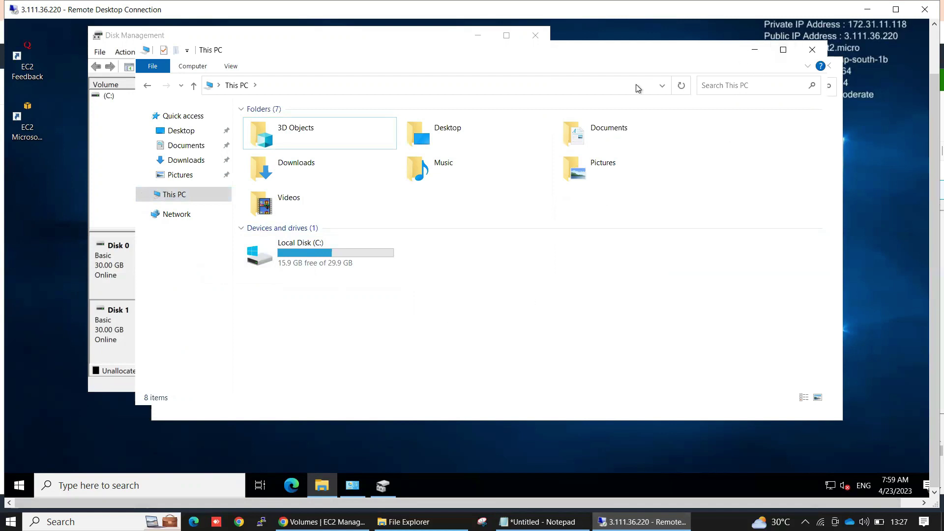
left_click(758, 54)
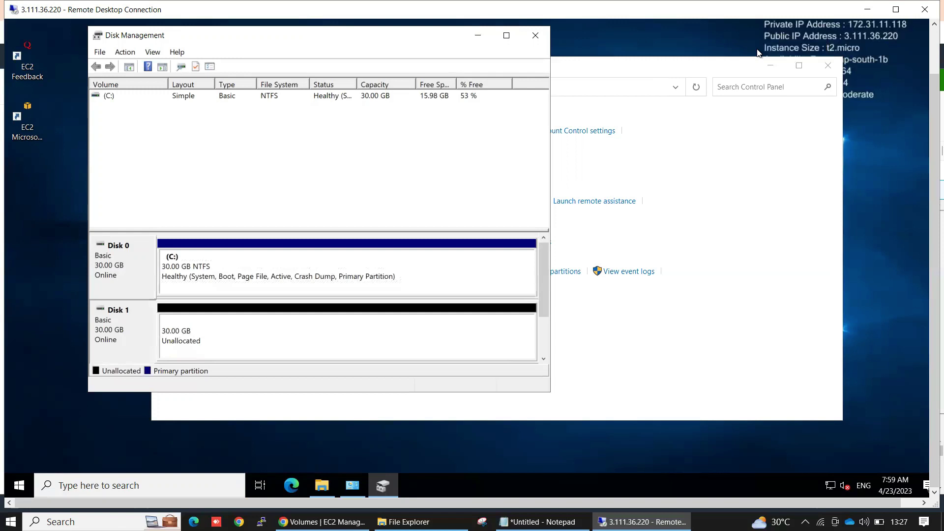
left_click(672, 63)
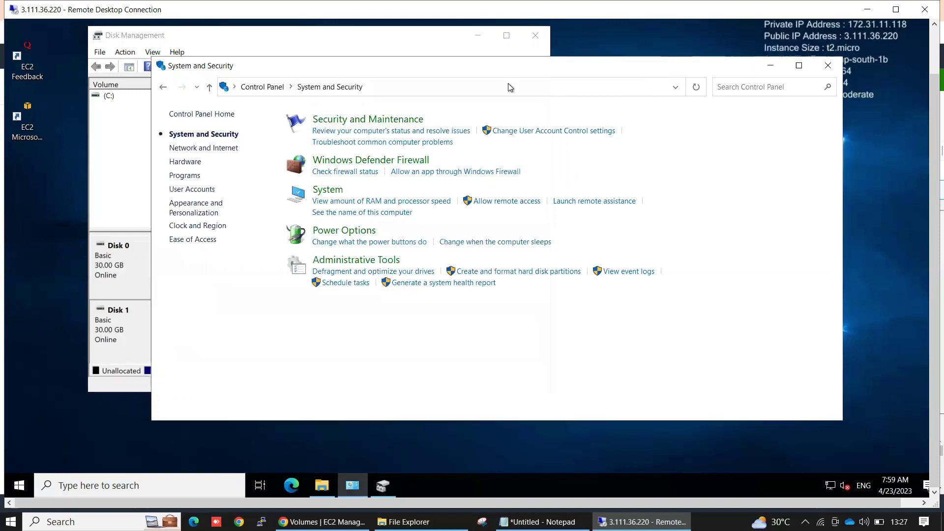
left_click(131, 186)
Start a new simple volume in Disk 1's unallocated space, using the full size of 30717 MB.
left_click(191, 331)
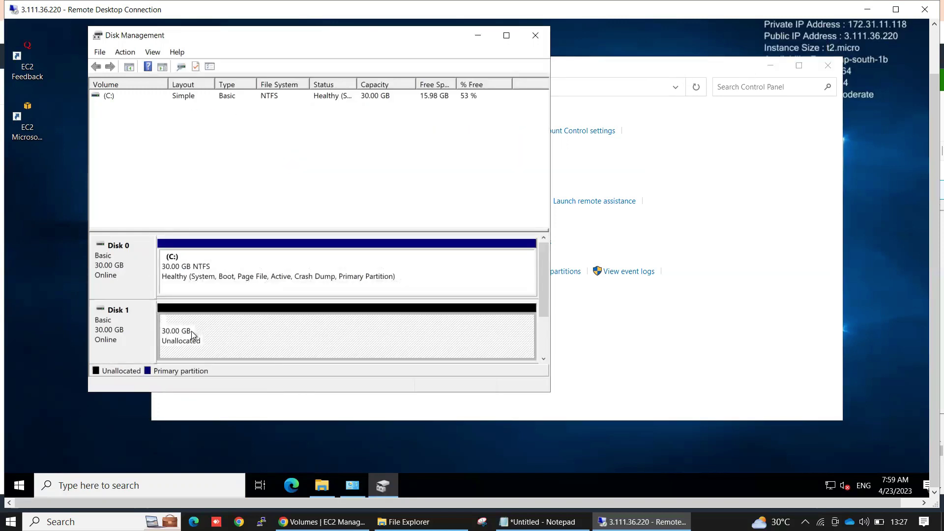
right_click(191, 332)
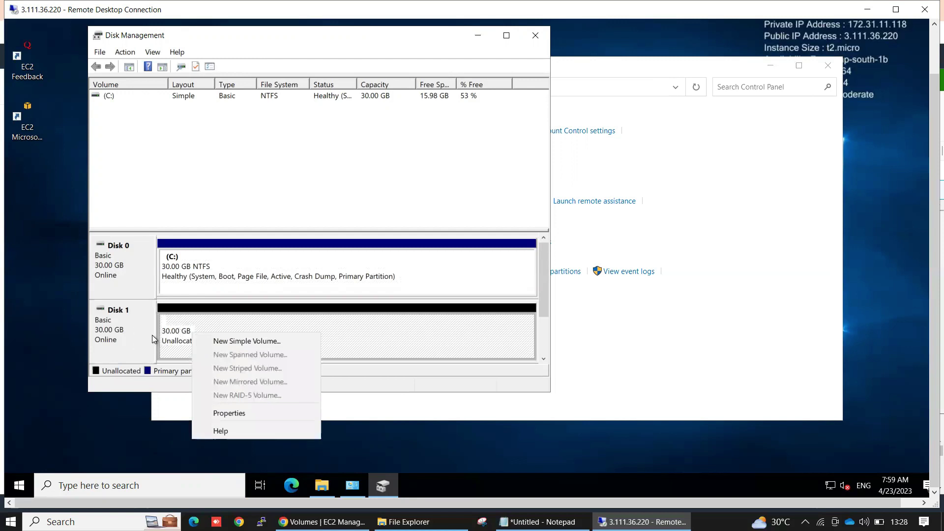
left_click(247, 346)
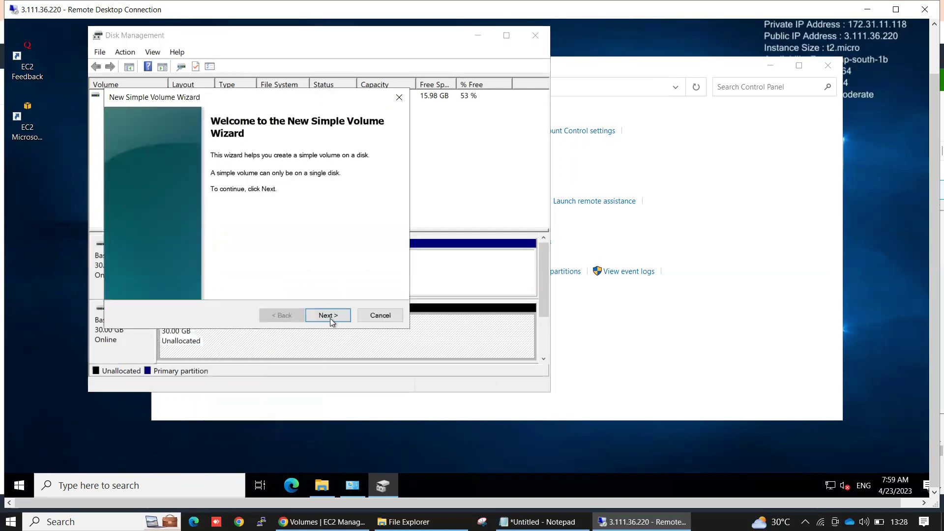
left_click(323, 317)
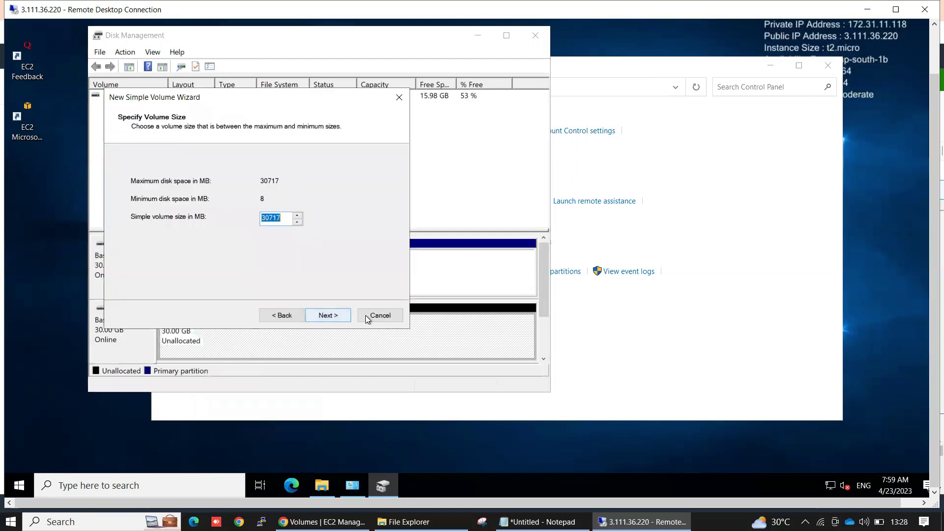
left_click(329, 315)
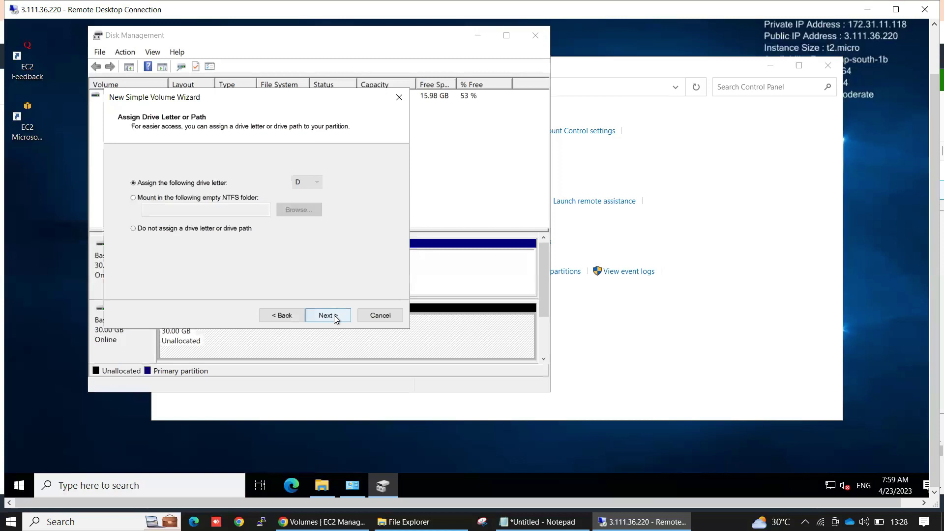
Assign drive letter D and create the volume with an NTFS quick format, default allocation unit size and the label New Volume.
left_click(309, 182)
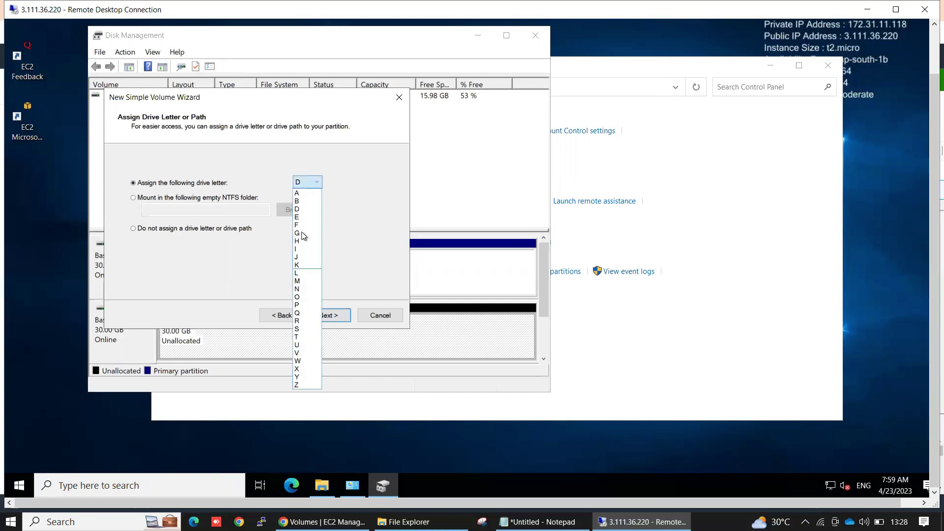
left_click(306, 182)
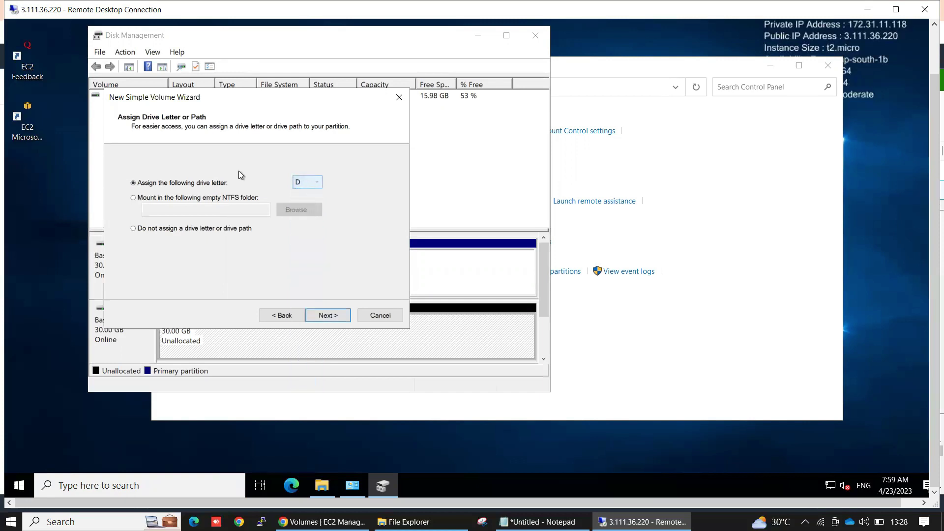
left_click(326, 319)
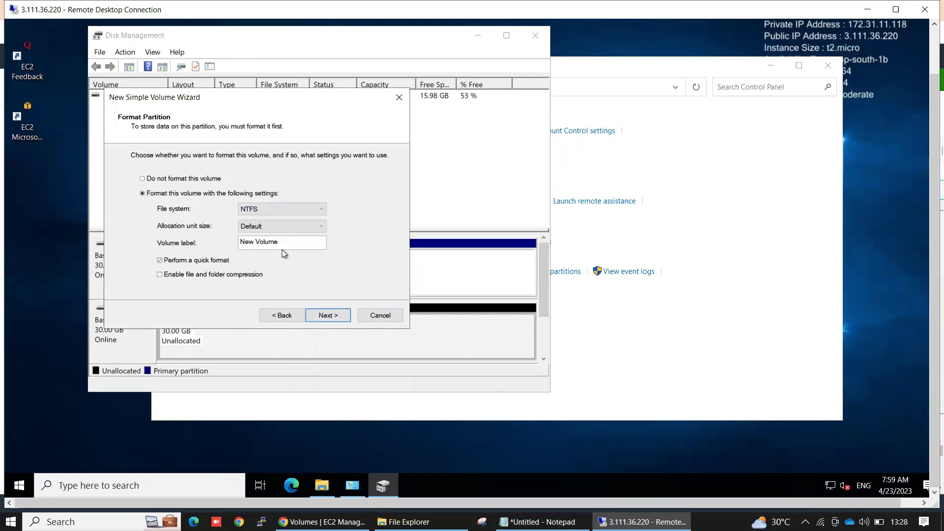
left_click(328, 315)
left_click(330, 316)
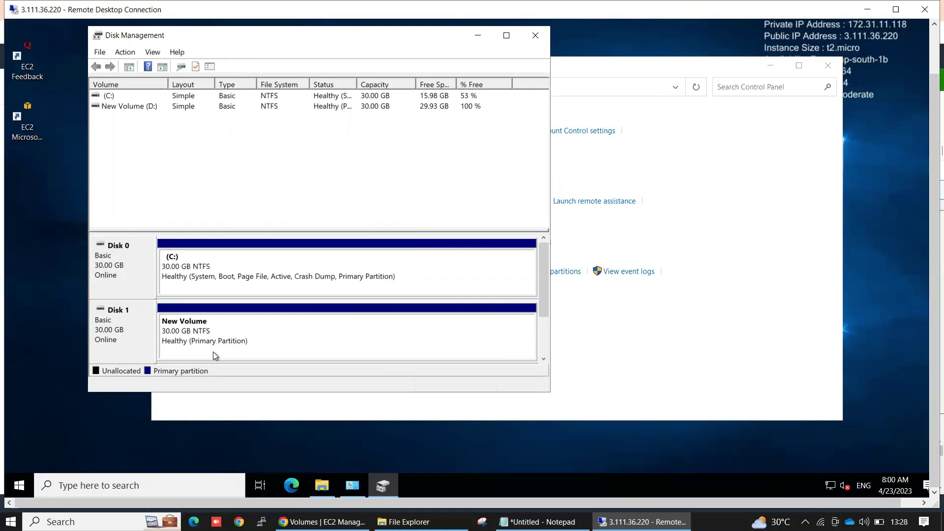
Refresh This PC in File Explorer and select the new D: drive to check that it is available.
left_click(326, 486)
right_click(508, 304)
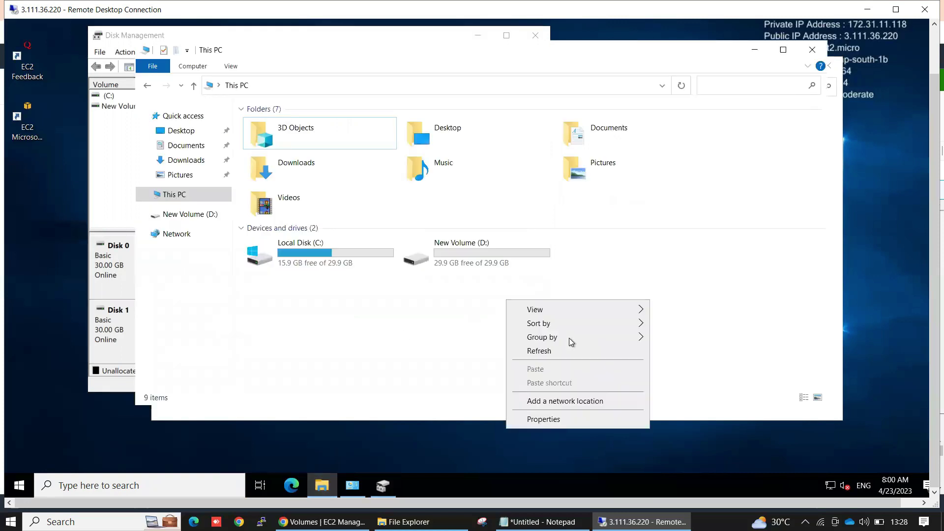
left_click(570, 349)
left_click(495, 249)
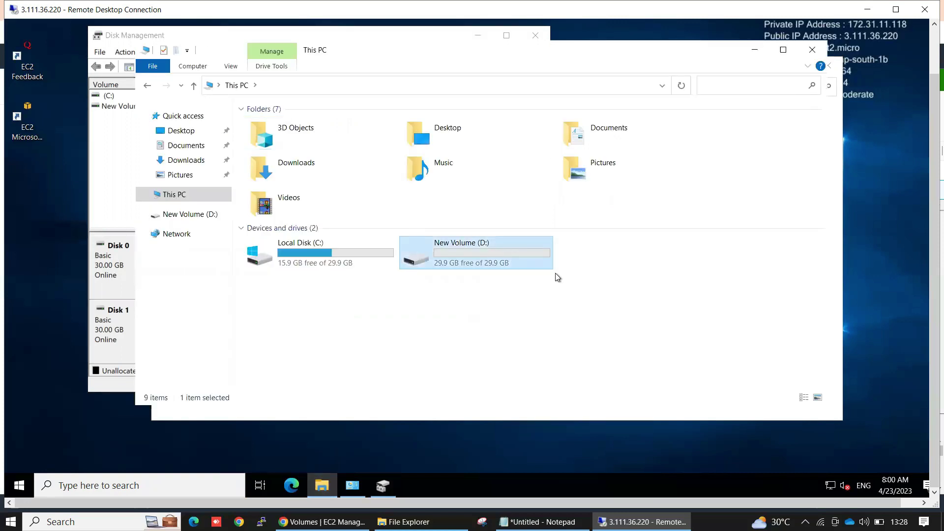